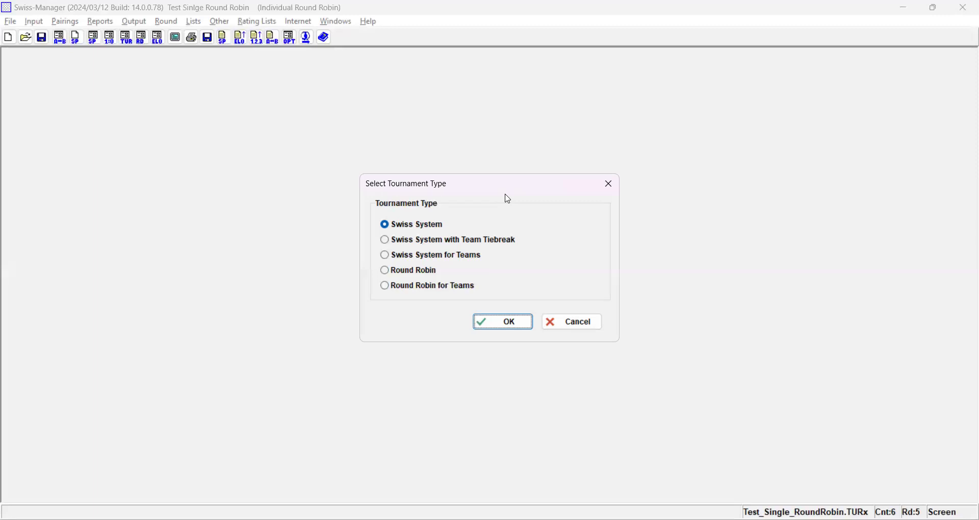
- Create a new Swiss System tournament and save its file as TestTmt
left_click(500, 322)
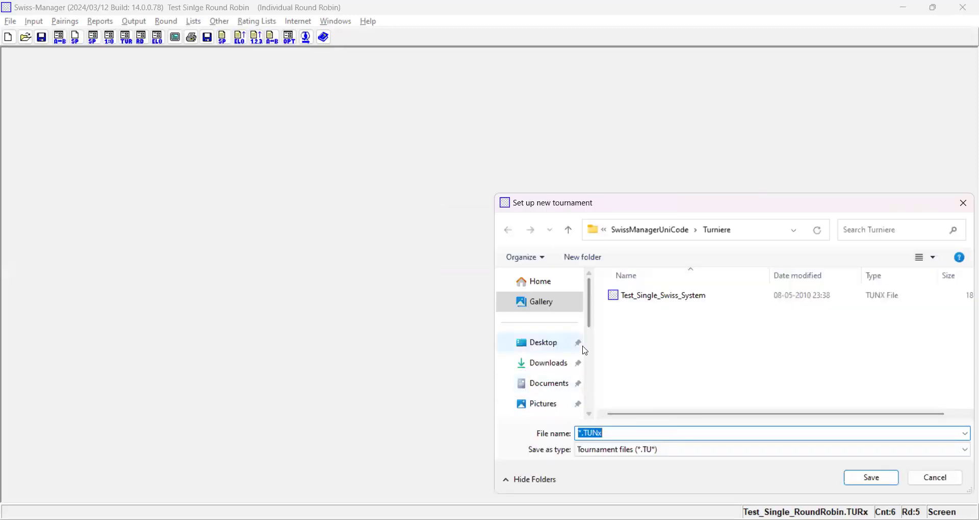
scroll(555, 351, "down", 3)
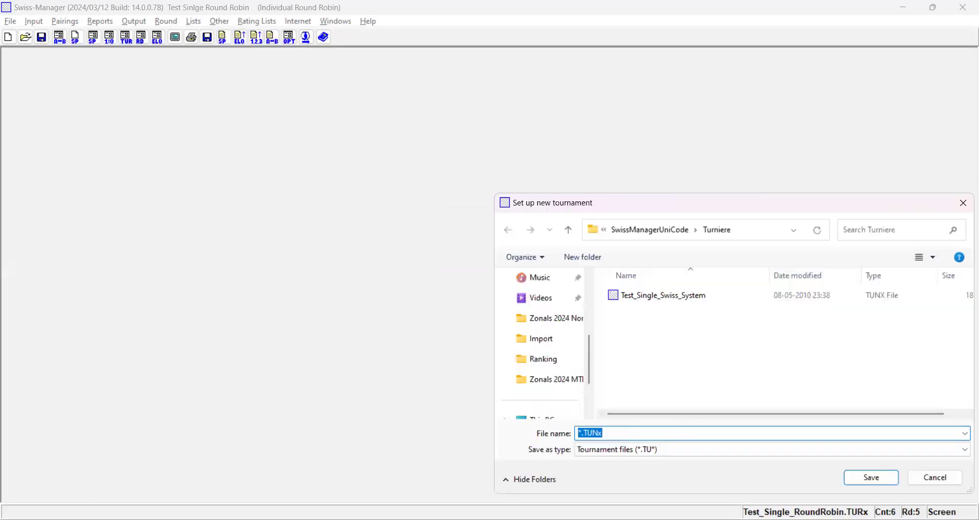
type("TestTmt")
left_click(877, 481)
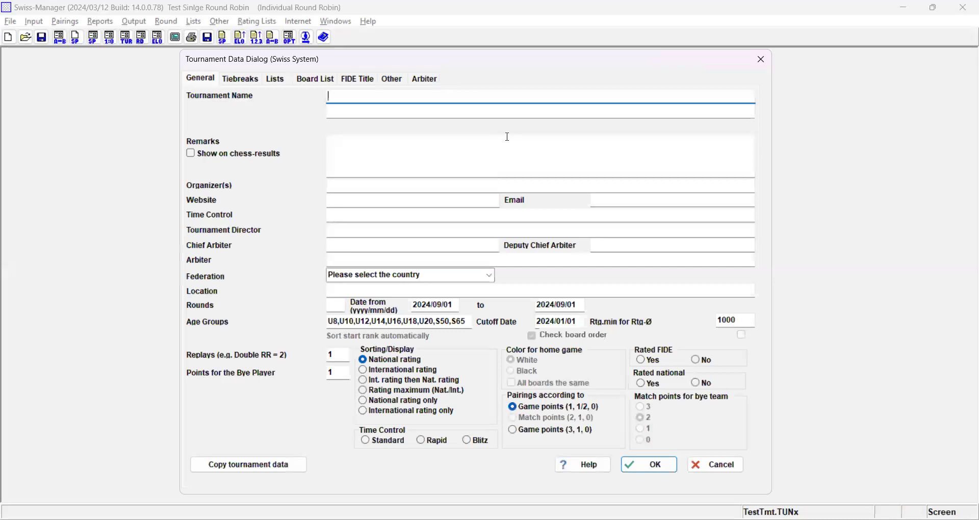
- Enter "Arbiter Discussion Test Tmt" as the tournament name and "20 min each" as the time control
type("Arbiter Discussion Te")
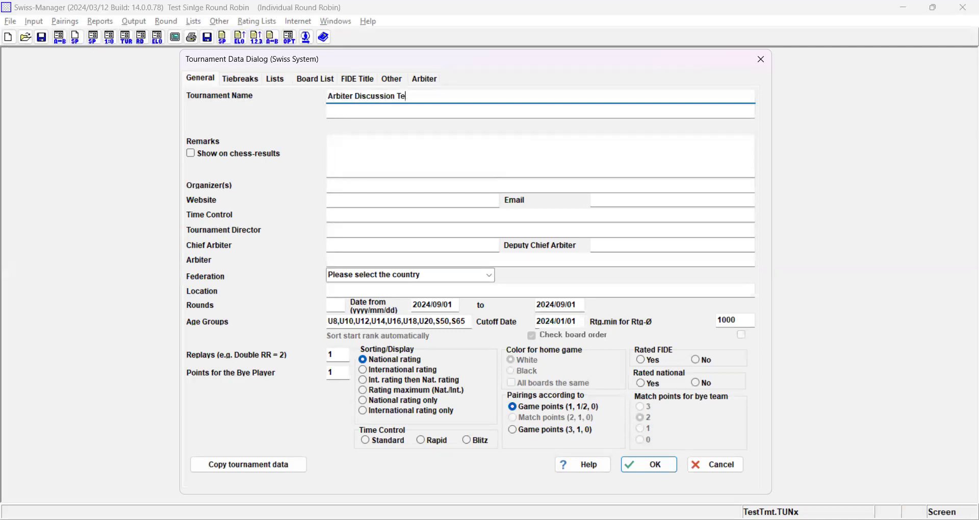
type("st Tmt")
left_click(379, 214)
type("20 ")
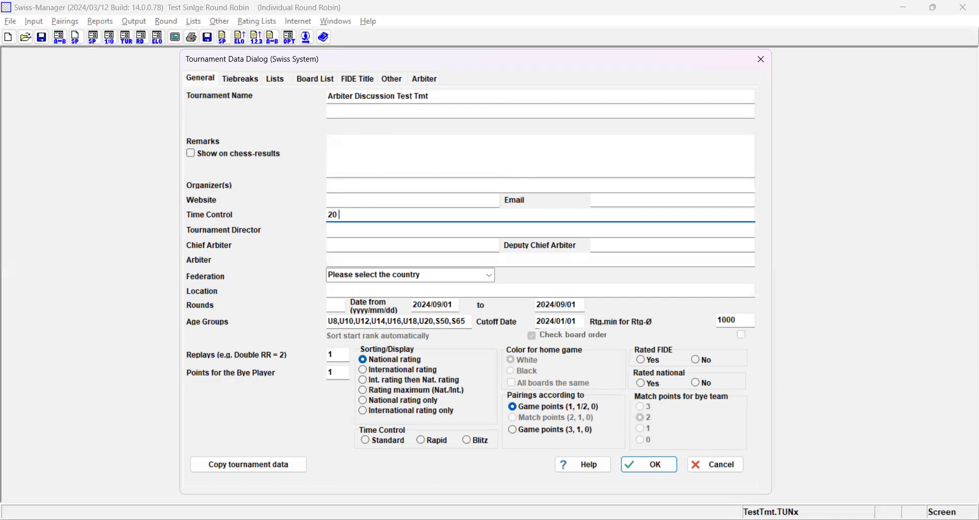
type("min each")
- Enter the chief arbiter's name followed by the title FA
left_click(395, 235)
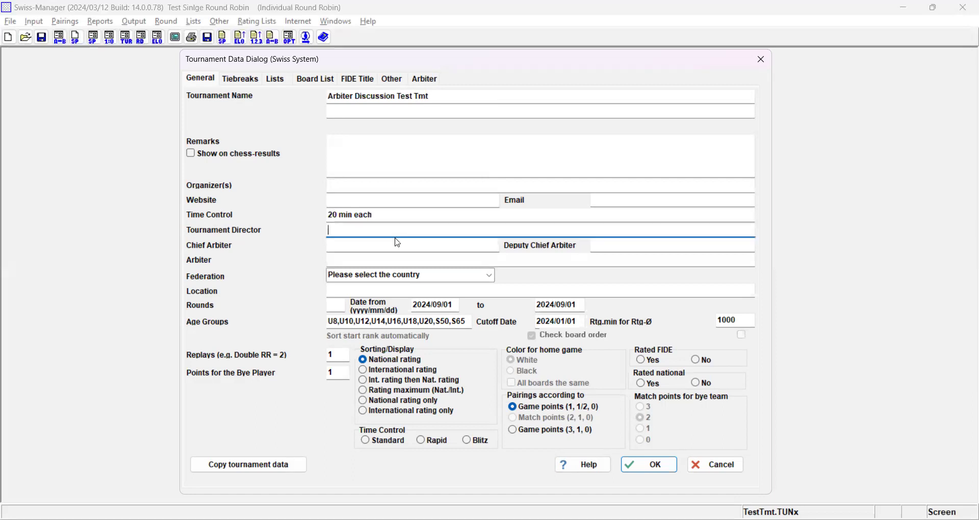
left_click(397, 245)
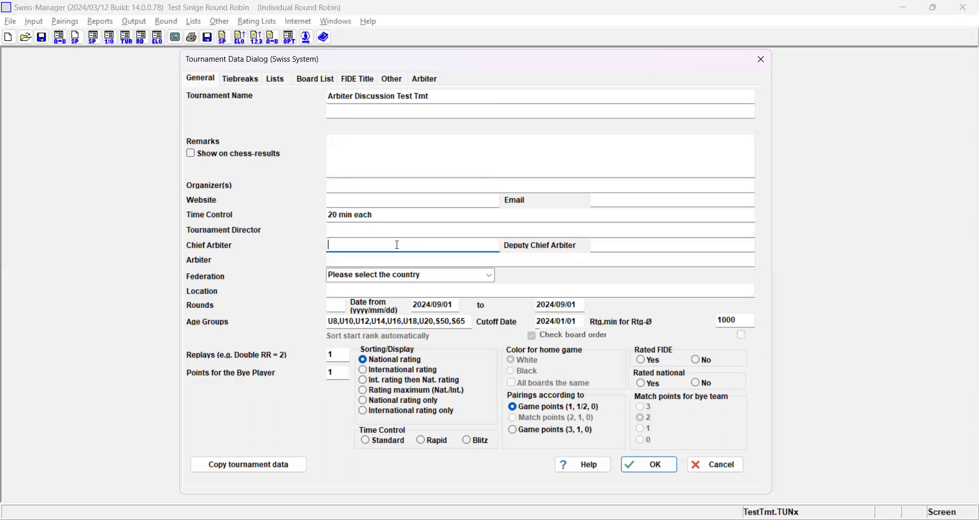
type("Ganesh")
key("BackSpace")
type("R ")
type(" FA")
left_click(632, 245)
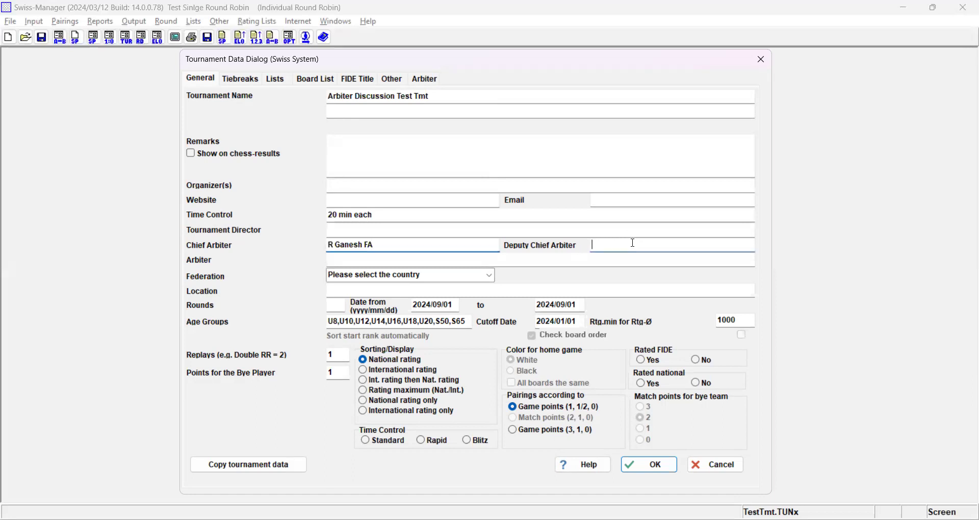
- Set the federation to India and the state to Tamil Nadu
left_click(490, 278)
type("ia")
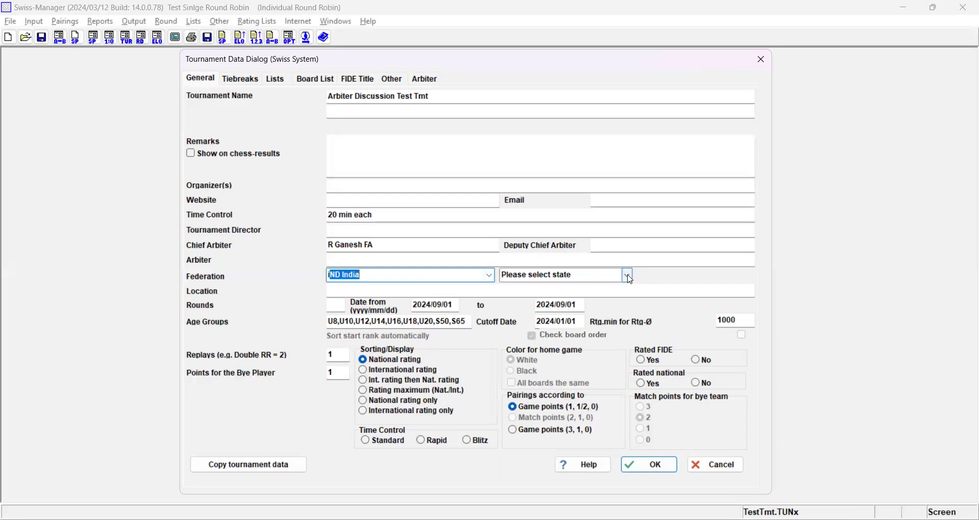
left_click(629, 279)
type("tamil Nadu / தமிழ்நாடு")
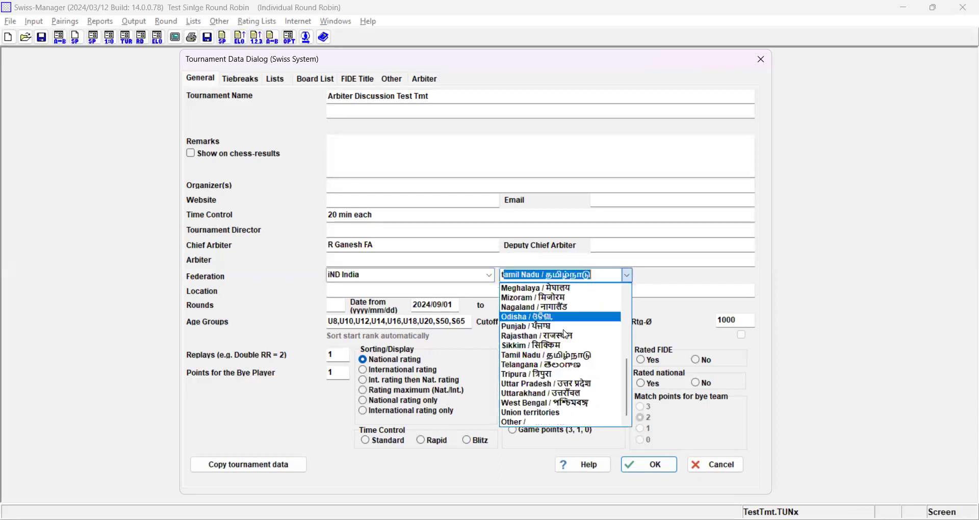
left_click(555, 360)
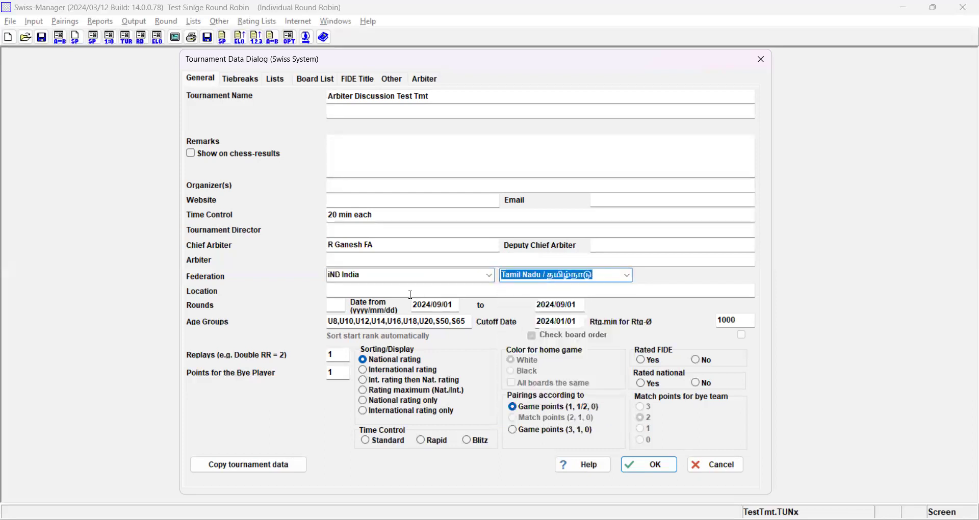
- Enter Mettupalayam as the location and set the number of rounds to 3
left_click(401, 292)
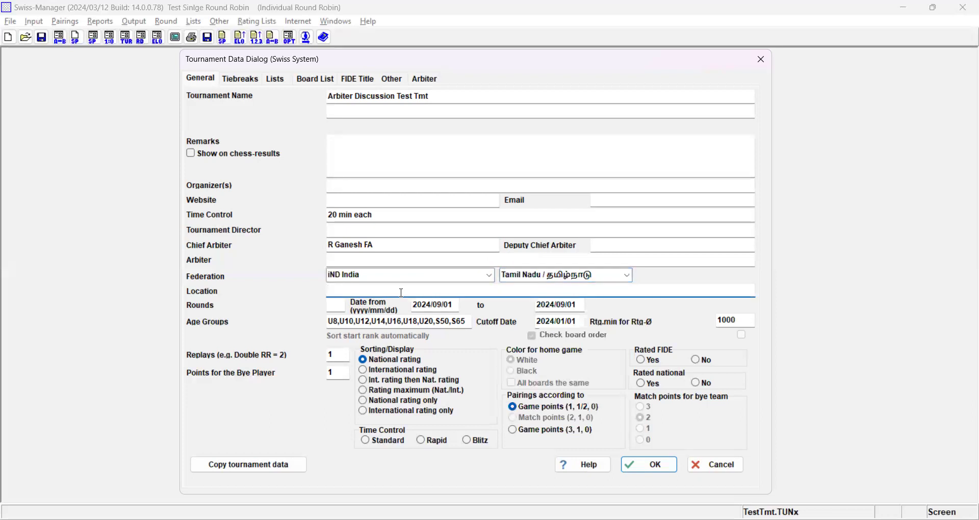
type("Mettupalayam")
left_click(338, 304)
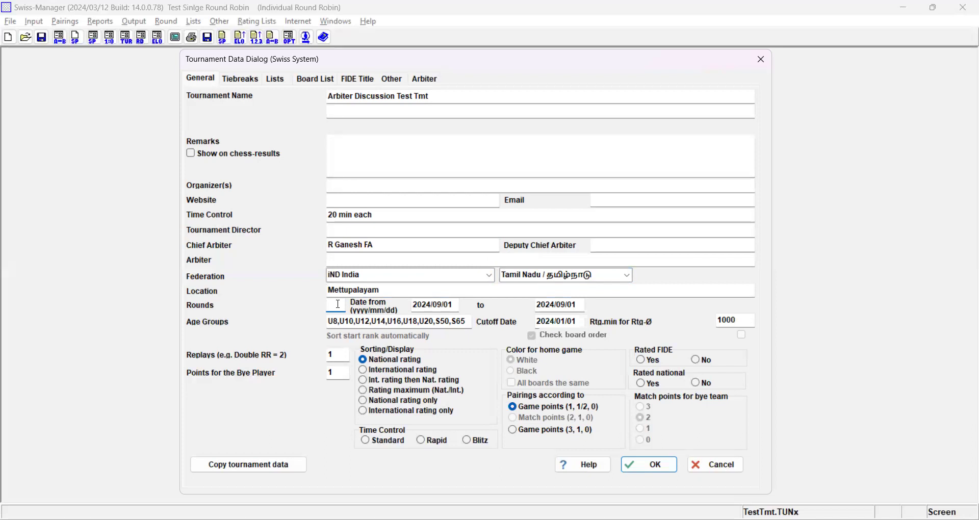
type("3")
- Replace the default age groups with the single group U15
left_click(456, 308)
left_click(574, 305)
left_click_drag(468, 322, 333, 337)
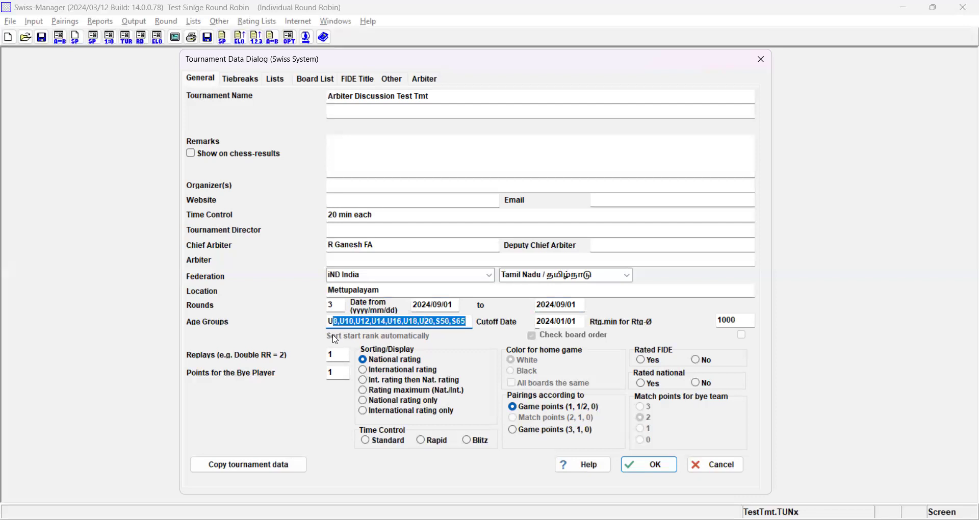
type("U15")
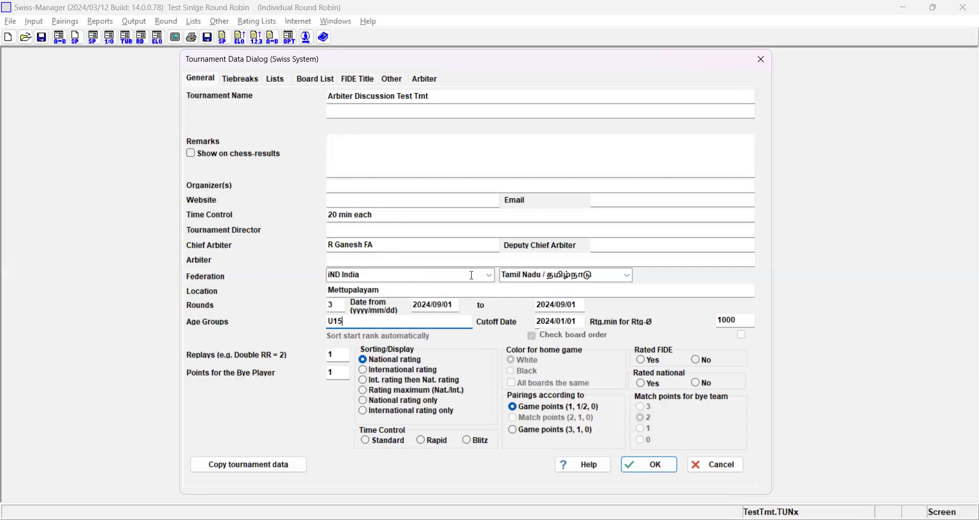
left_click(403, 291)
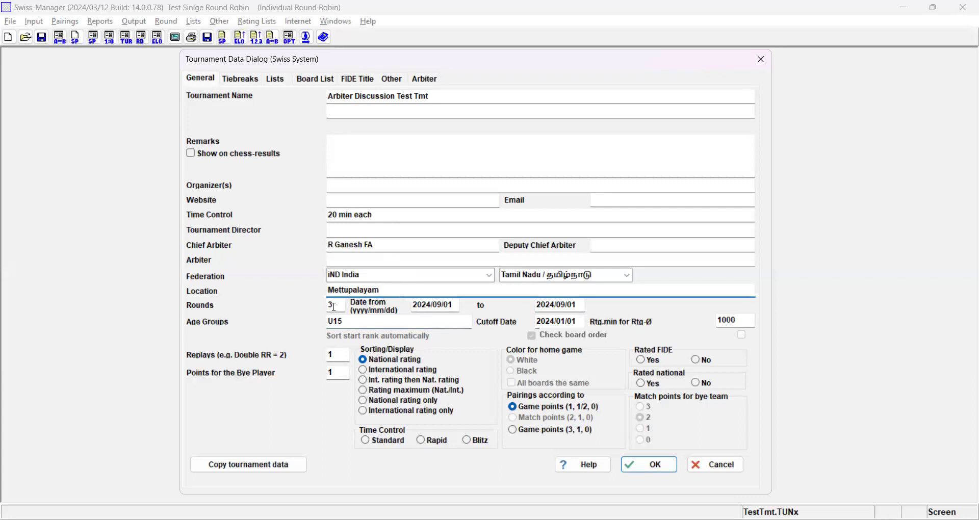
key("Tab")
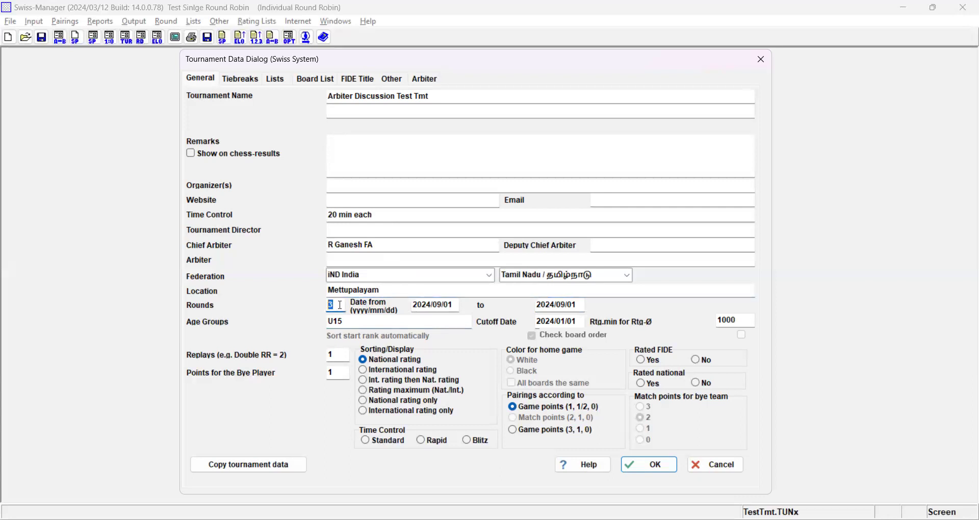
left_click(443, 305)
left_click(565, 306)
key("Tab")
- Set the year of the age group cutoff date to 2009
left_click(578, 324)
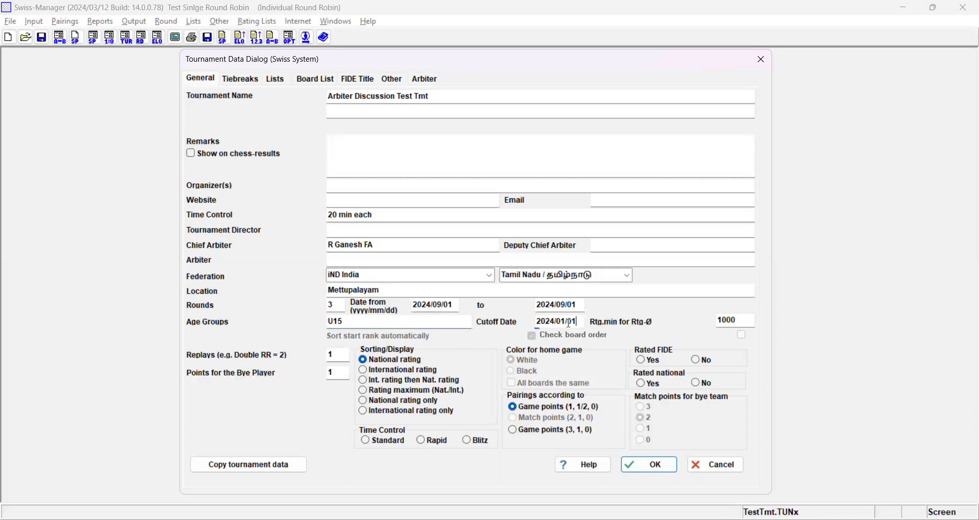
left_click(554, 321)
key("BackSpace")
key("BackSpace")
type("09")
- Try age group U11 with a cutoff year of 2013
left_click(345, 323)
key("BackSpace")
type("1")
left_click_drag(555, 322, 545, 322)
type("13")
- Set the age group back to U15 and its cutoff date to 2009/01/01
left_click_drag(338, 321, 376, 322)
type("5")
left_click(556, 321)
key("BackSpace")
key("BackSpace")
key("BackSpace")
type("09")
left_click(400, 324)
left_click(555, 322)
key("BackSpace")
type("0")
key("BackSpace")
type("9")
- Set the minimum rating used for the rating average to 1400
left_click(728, 323)
key("BackSpace")
type("4")
- Try 90m+30s as the time control text and restore "20 min each"
key("alt+Tab")
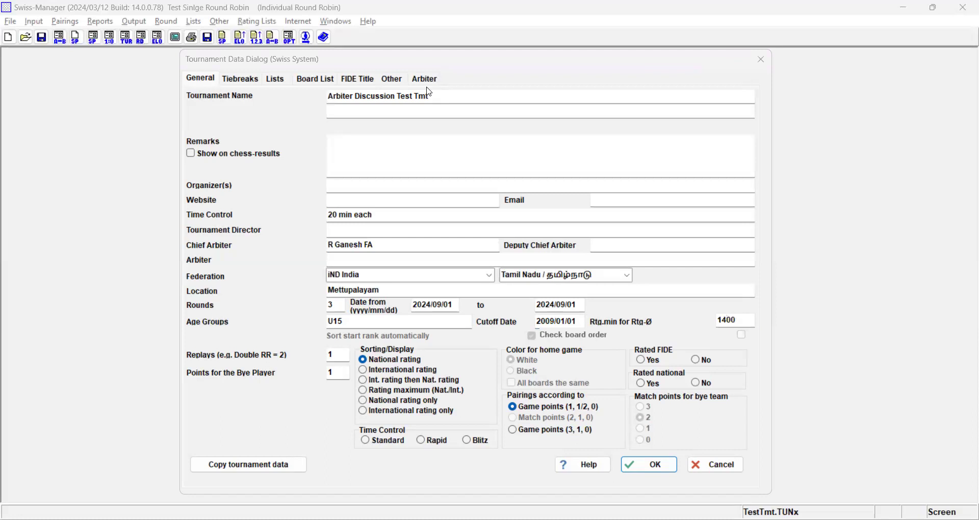
key("alt+Tab")
type("90m+30s")
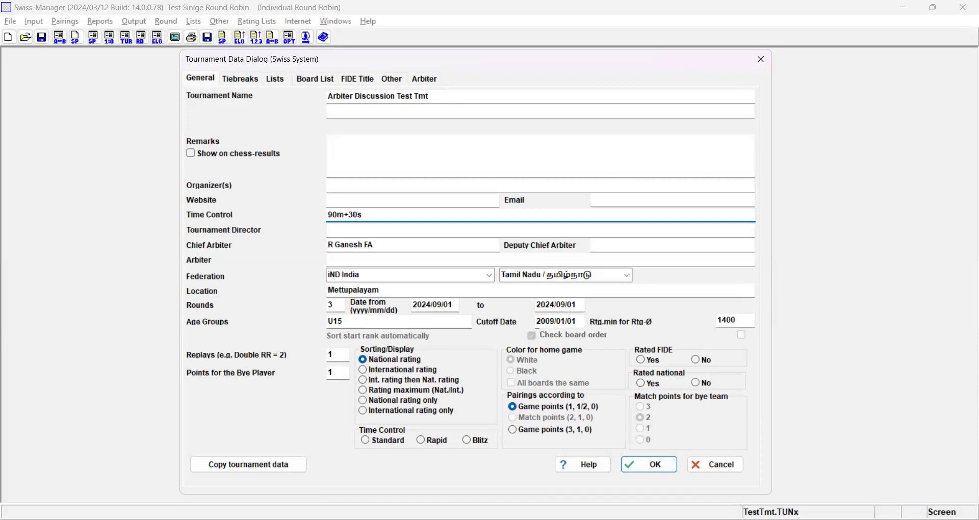
key("shift+Left")
key("shift+Left")
key("shift+Left")
key("shift+Left")
key("shift+Left")
key("shift+Left")
key("shift+Left")
type("20 min each")
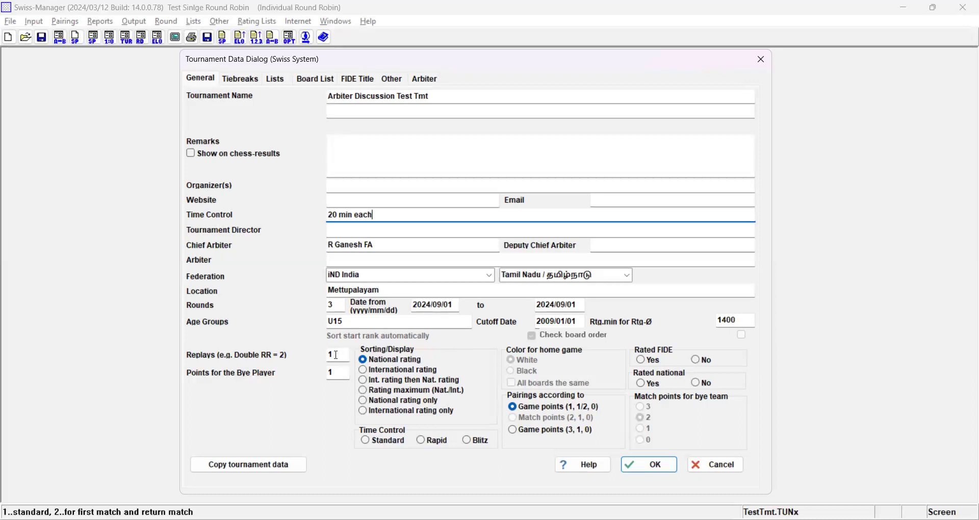
- Set player sorting and display to International rating
left_click(346, 371)
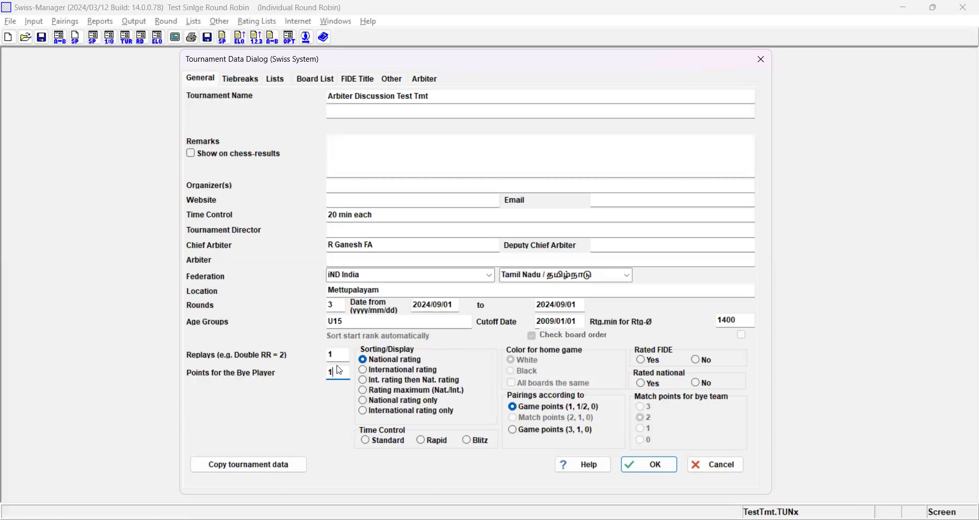
key("shift+Tab")
key("Tab")
left_click(364, 373)
- Classify the time control as Rapid and mark the tournament as neither FIDE rated nor nationally rated
left_click_drag(397, 217, 289, 229)
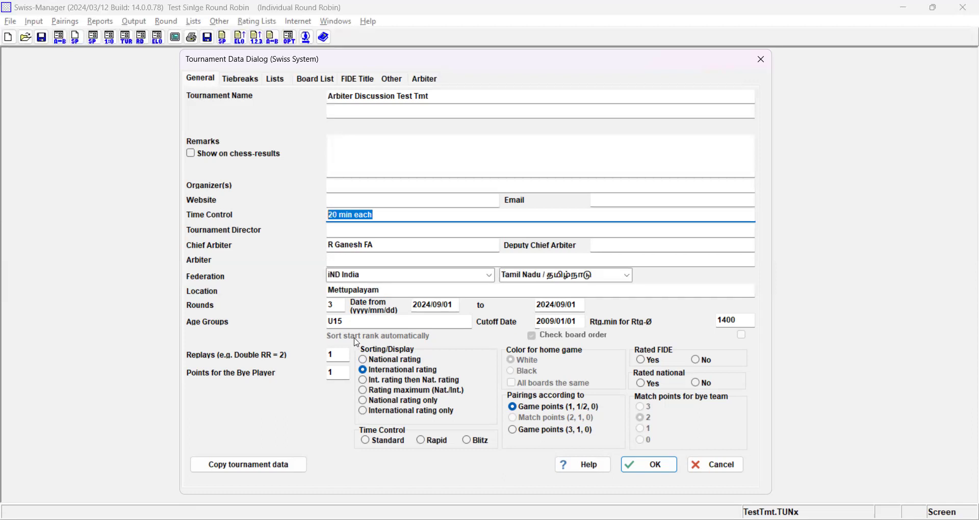
left_click(421, 441)
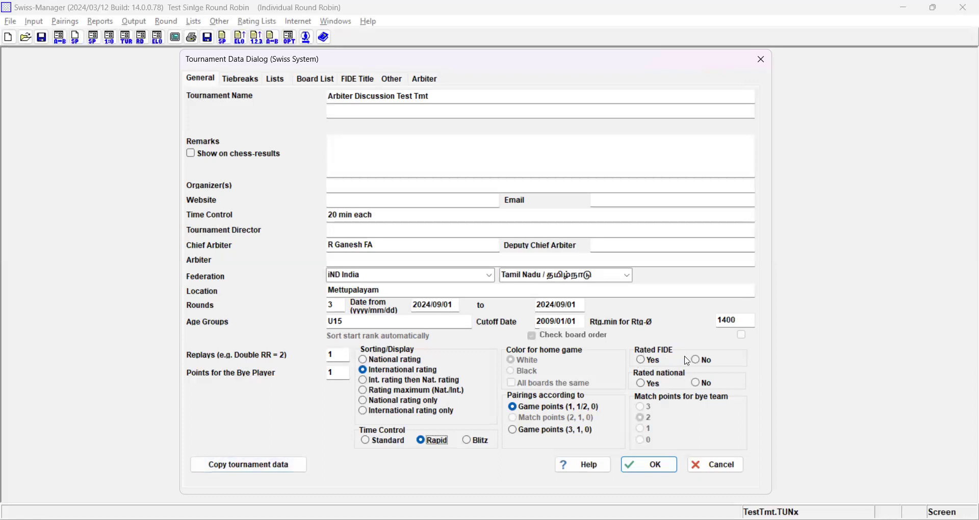
left_click(700, 362)
left_click(701, 387)
- Try to add Points (game points) to the default tiebreak order for the standings
left_click(250, 83)
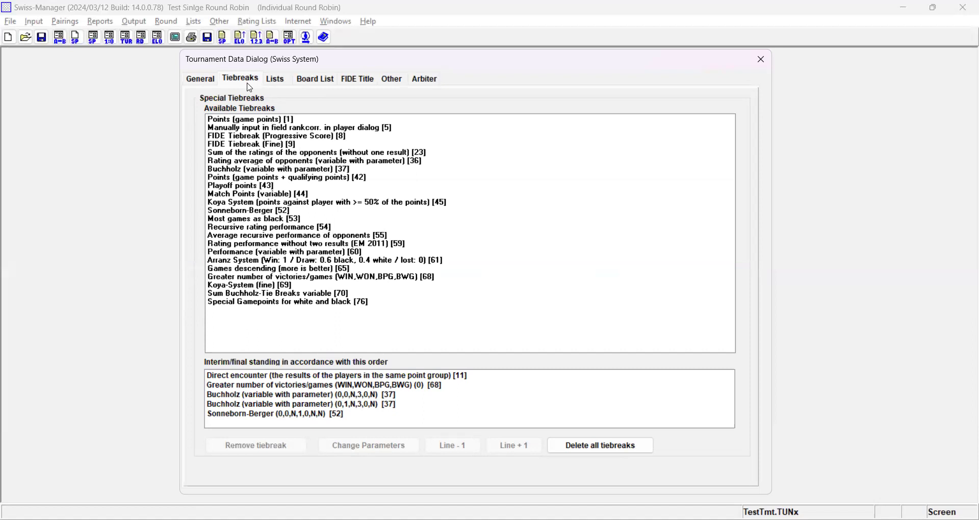
left_click(359, 388)
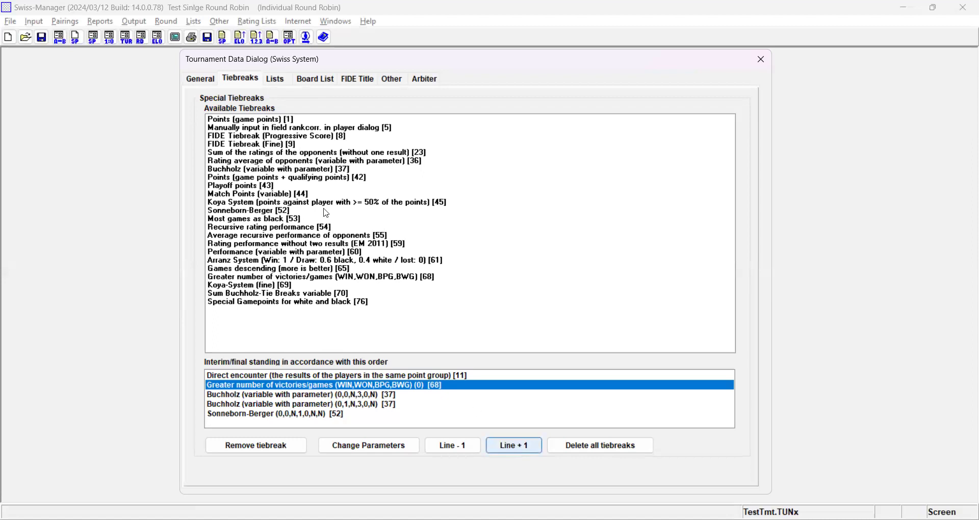
left_click(276, 120)
left_click_drag(298, 232, 326, 396)
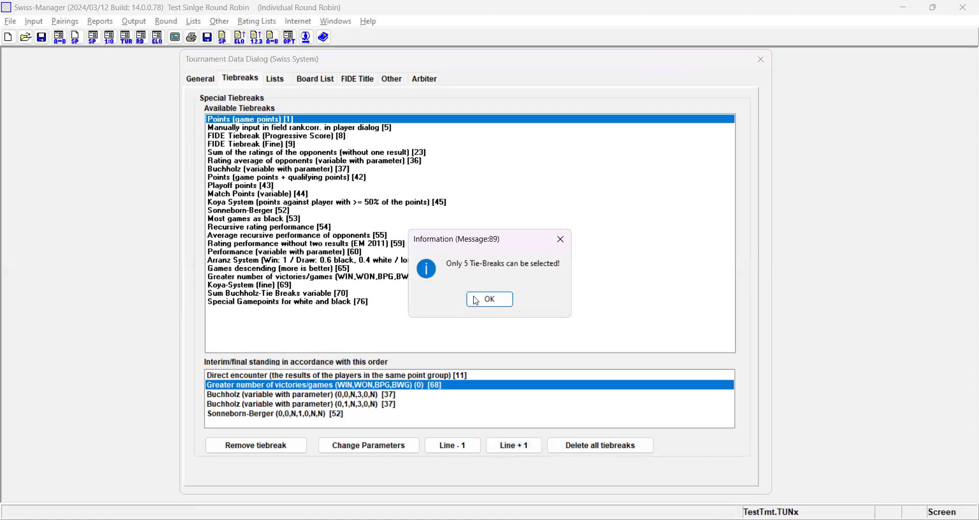
key("Return")
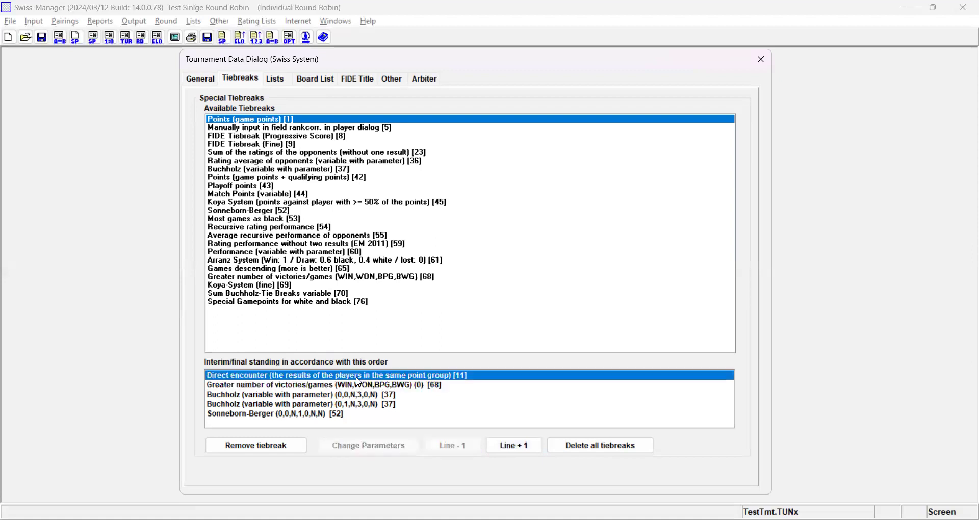
- Replace all default tiebreaks with Points (game points) followed by Direct encounter
left_click(583, 449)
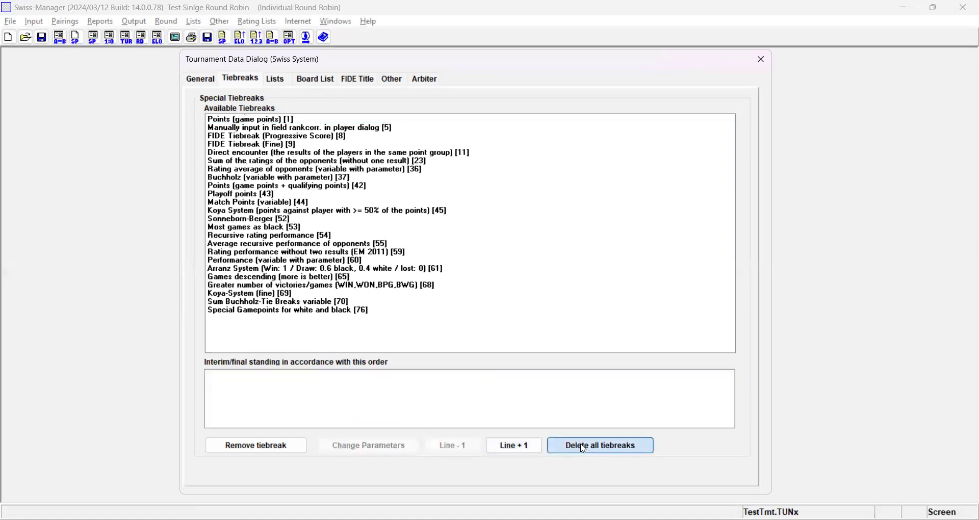
double_click(250, 126)
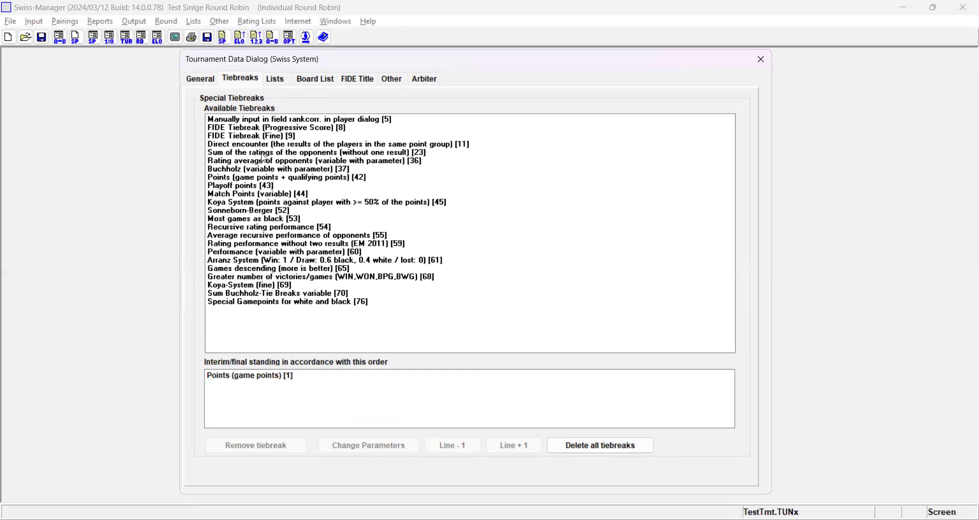
double_click(279, 146)
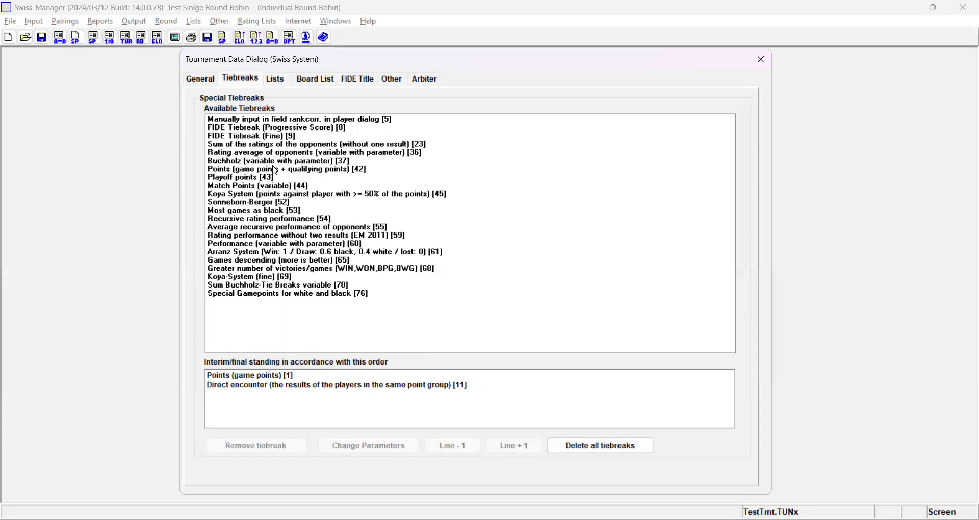
- Add two Buchholz tiebreaks, the first dropping 1 best and 1 worst result, the second dropping 2 best and 2 worst
double_click(274, 163)
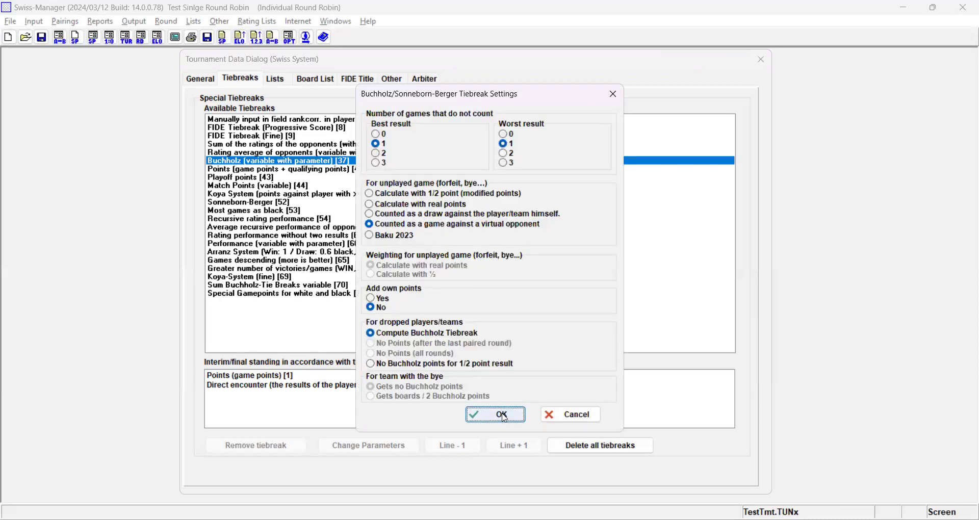
left_click(503, 415)
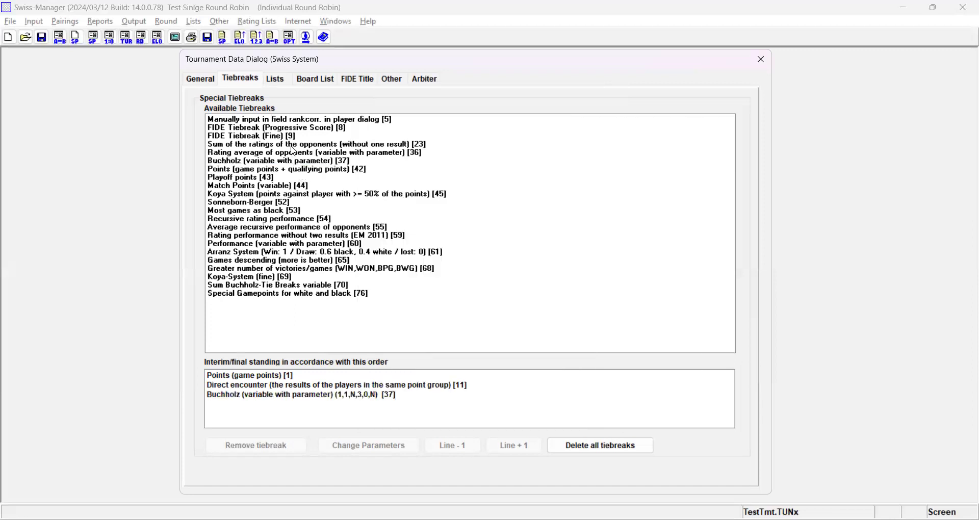
double_click(292, 162)
left_click(375, 153)
left_click(505, 154)
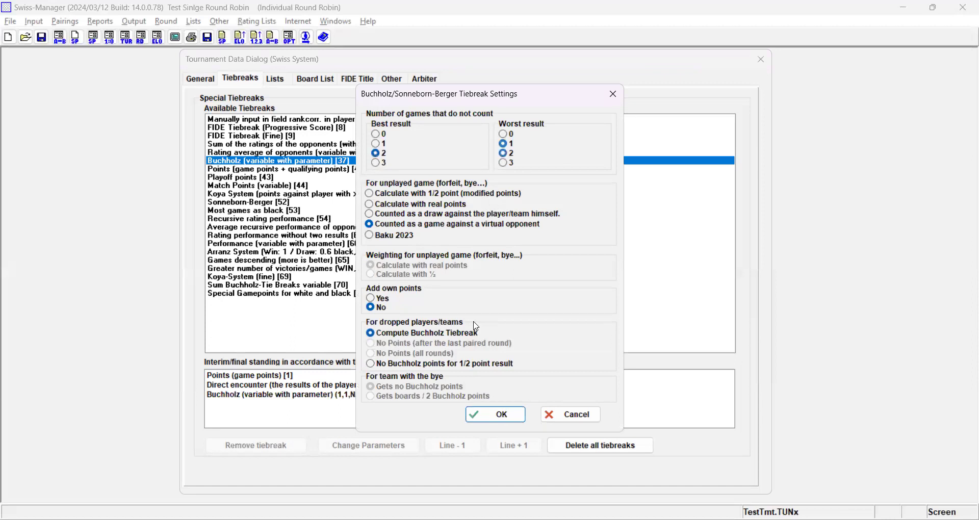
left_click(503, 416)
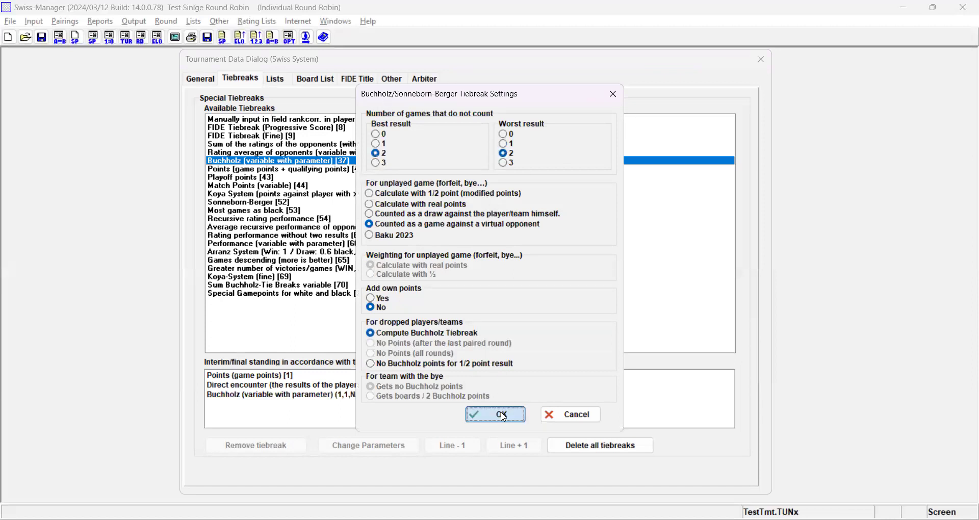
- Add Sonneborn-Berger as the last tiebreak with no best or worst results dropped and unplayed games counted against a virtual opponent
double_click(256, 202)
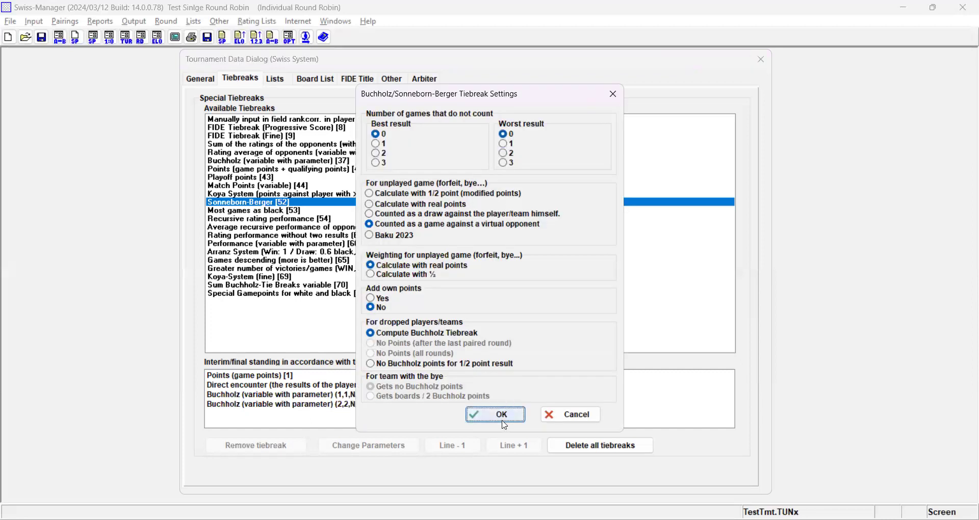
left_click(502, 416)
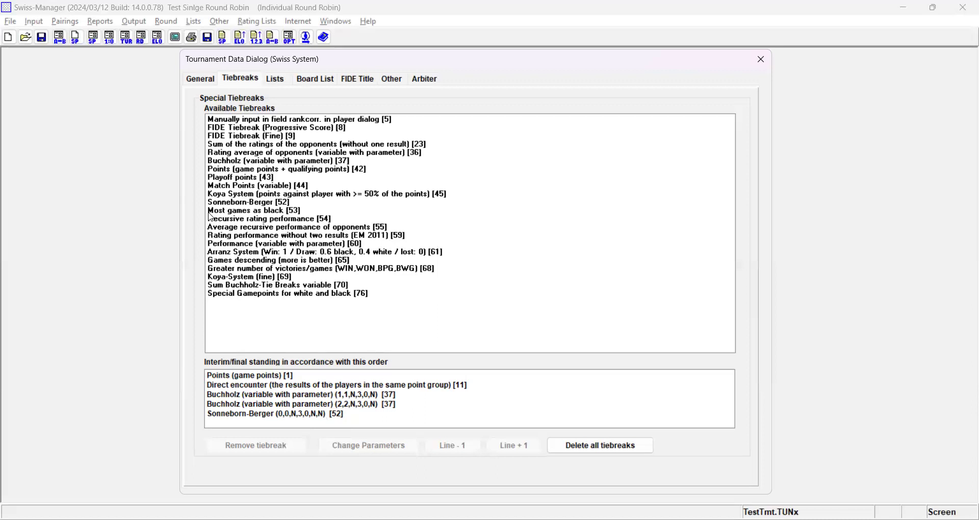
- Look through the tournament's list, board list, FIDE title, other and arbiter settings
left_click(278, 80)
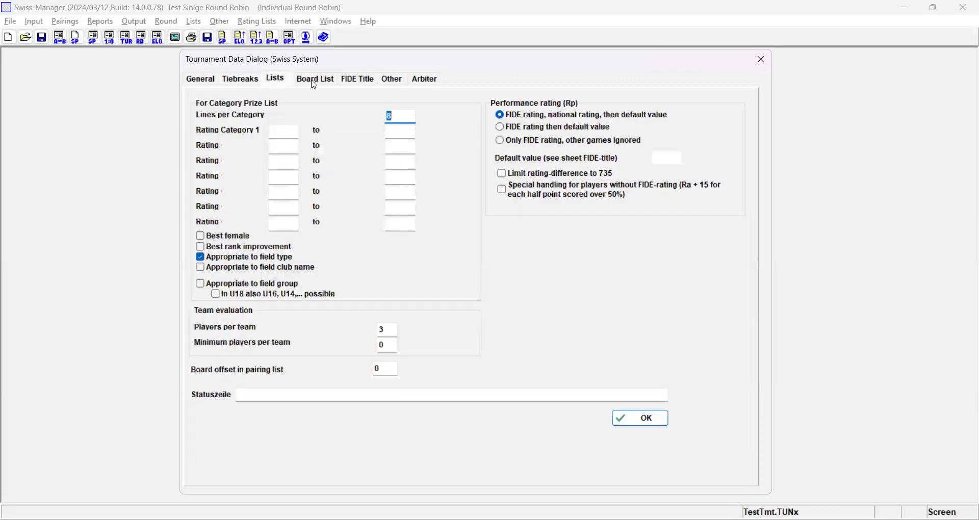
left_click(314, 82)
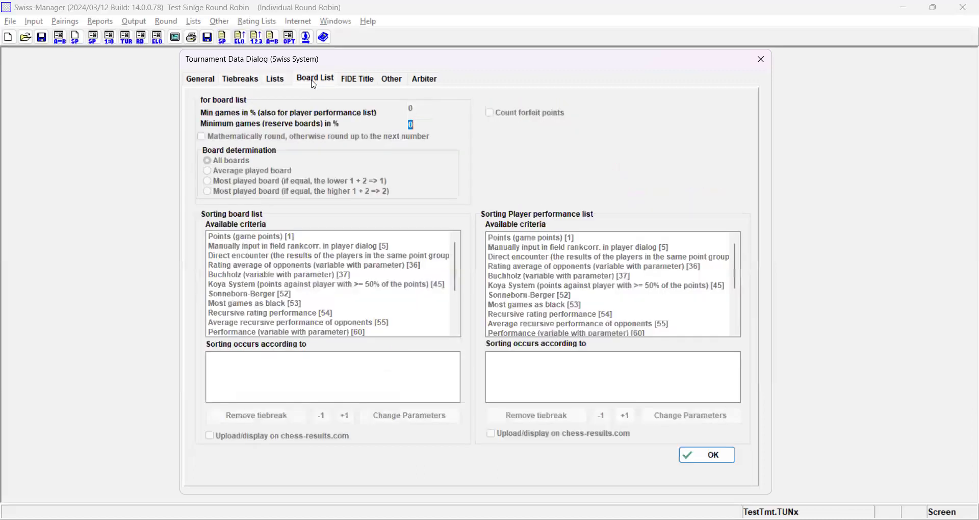
left_click(358, 84)
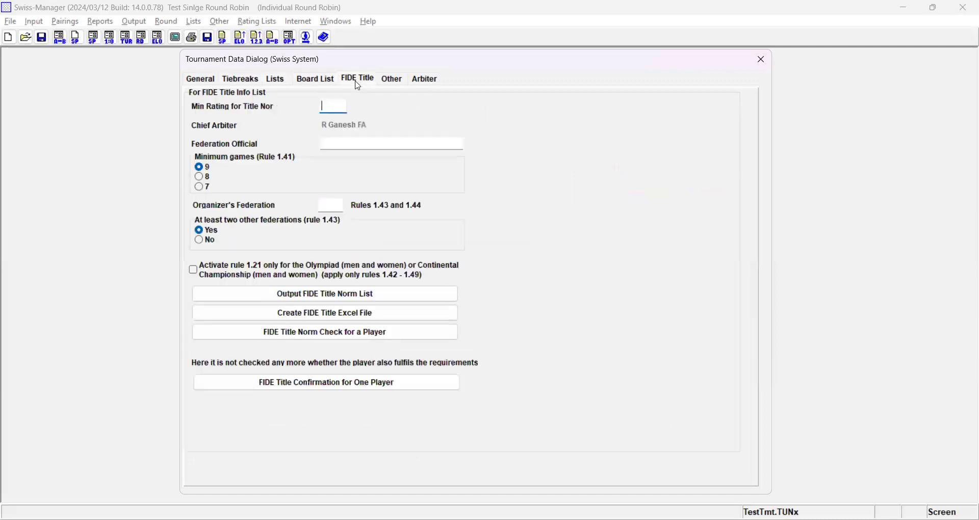
left_click(393, 81)
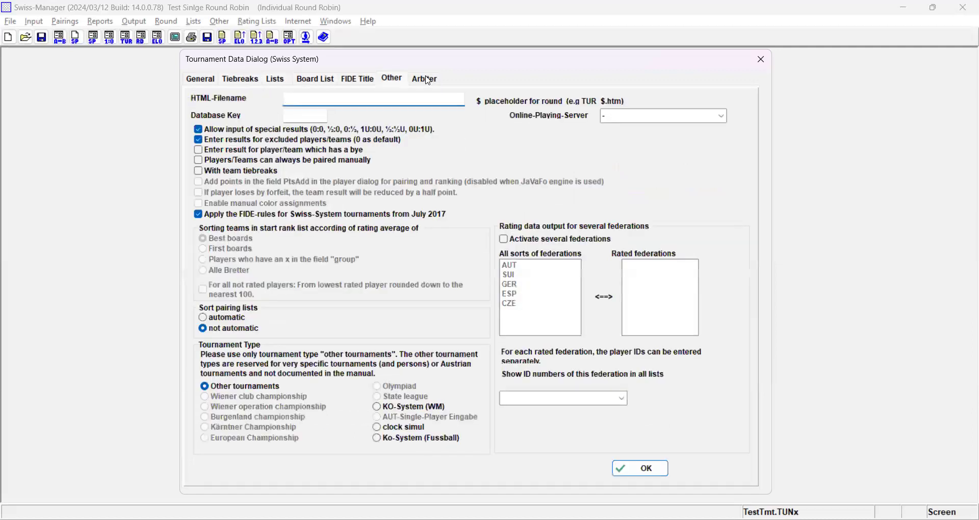
left_click(429, 81)
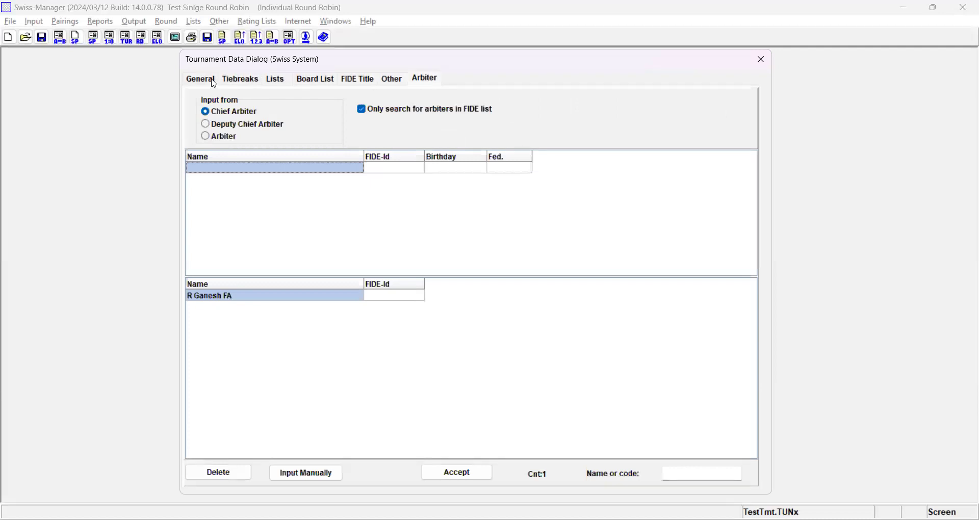
left_click(214, 81)
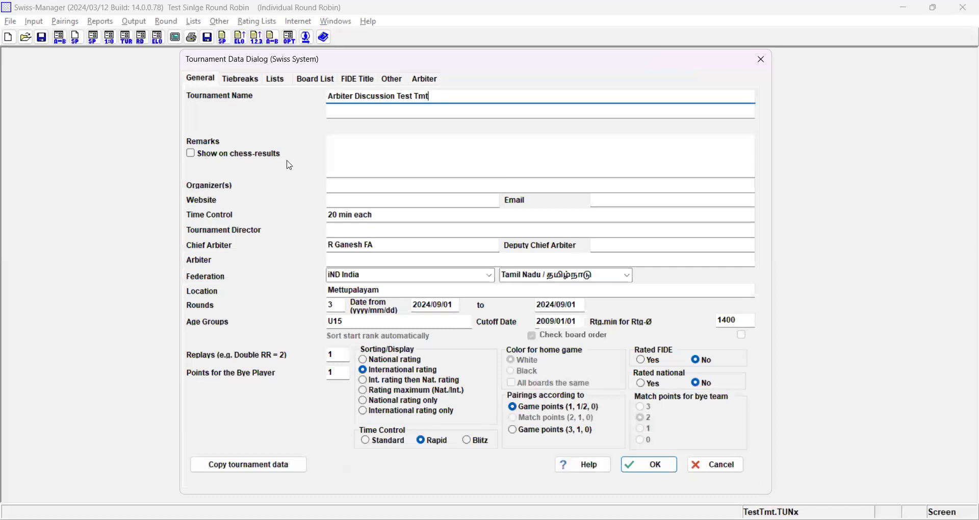
left_click(247, 82)
left_click(209, 81)
- Copy the tournament data from the U11B tournament file in the Zonals 2024 North Vivekam folder
left_click(269, 468)
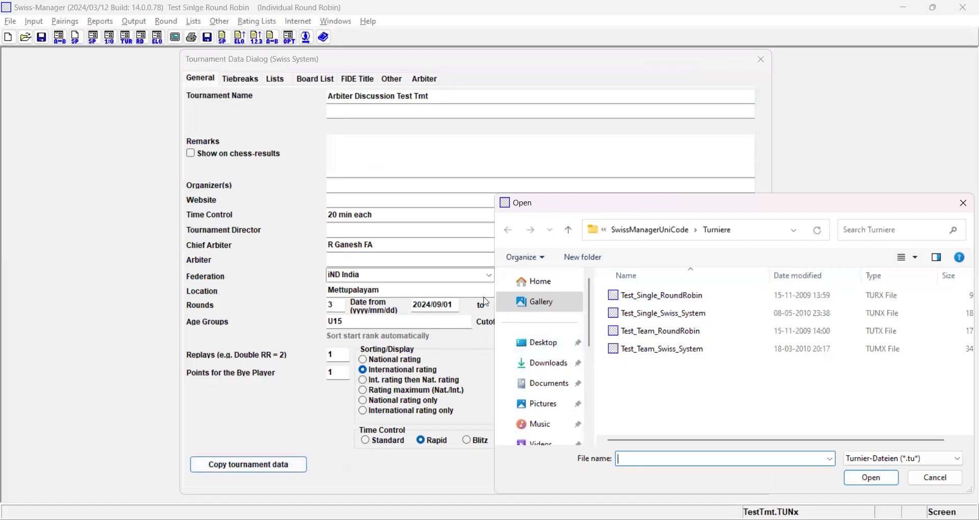
scroll(574, 364, "down", 5)
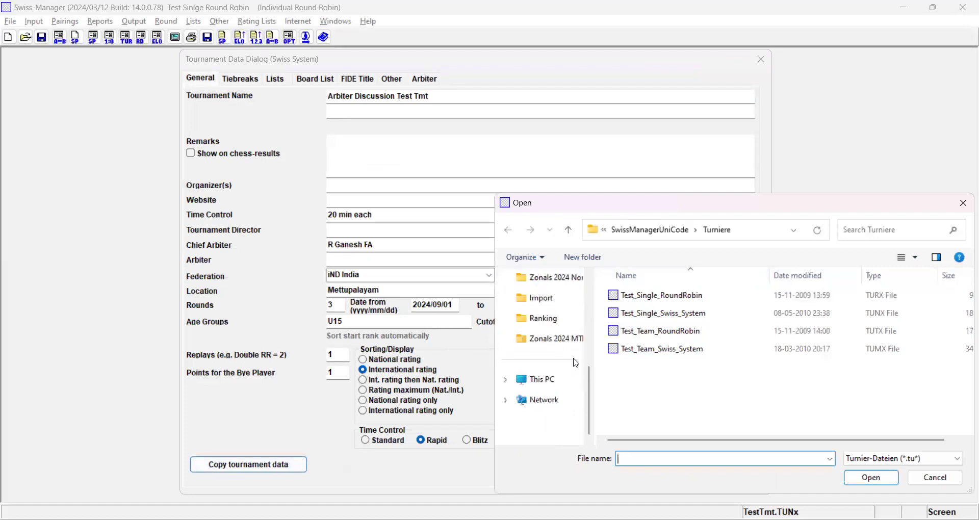
left_click(555, 287)
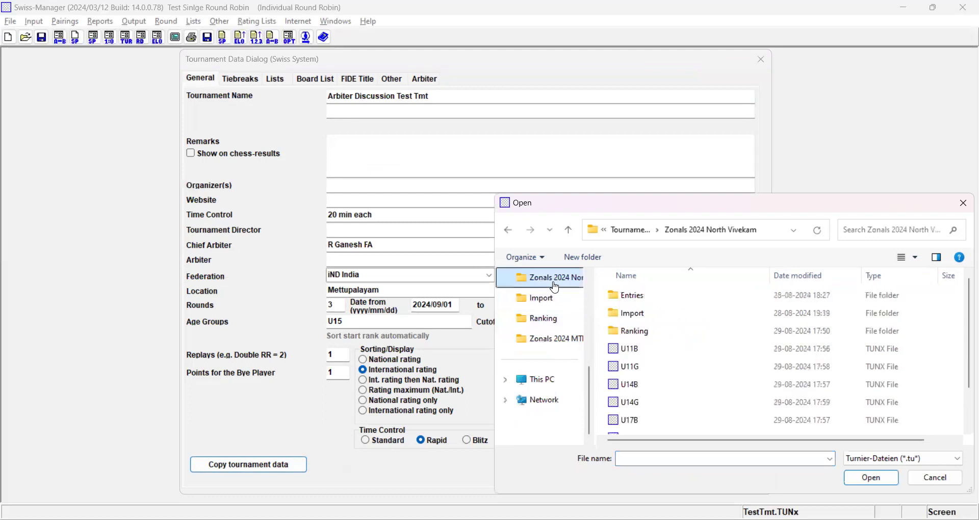
left_click(627, 353)
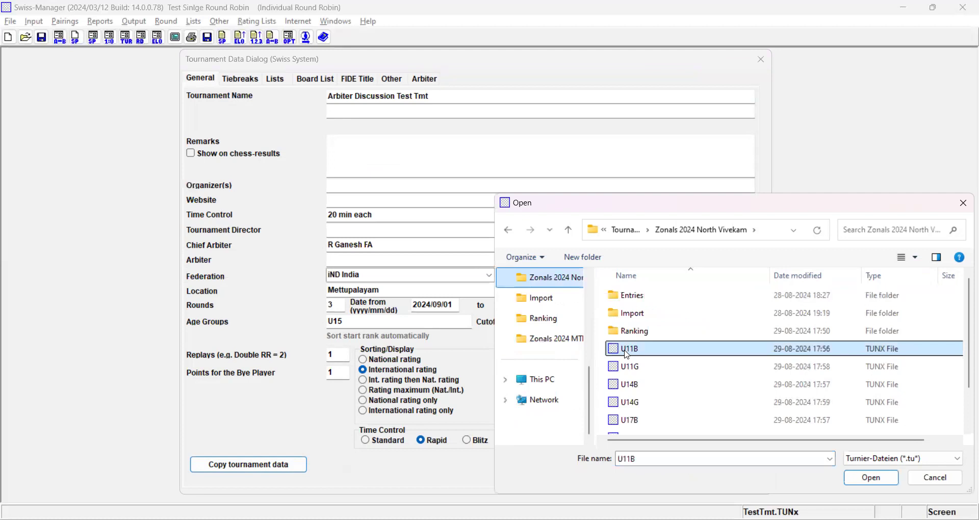
double_click(627, 353)
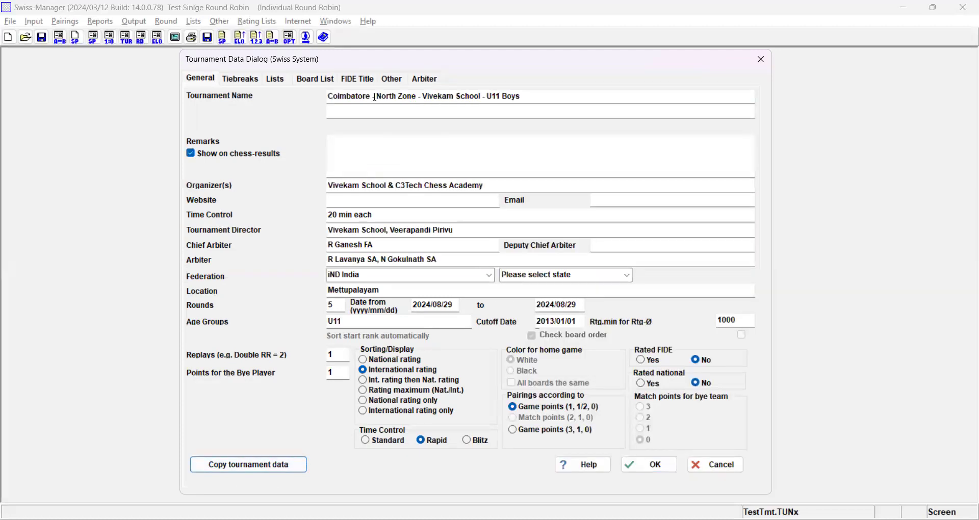
- Review the copied tournament name, organizers, time control, tournament director and arbiters in the general data
left_click_drag(375, 97, 302, 96)
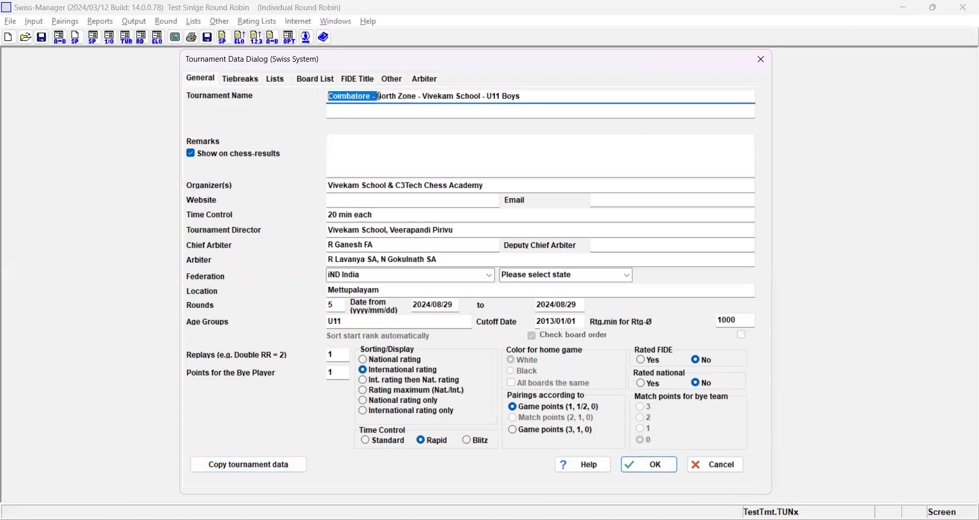
left_click(380, 97)
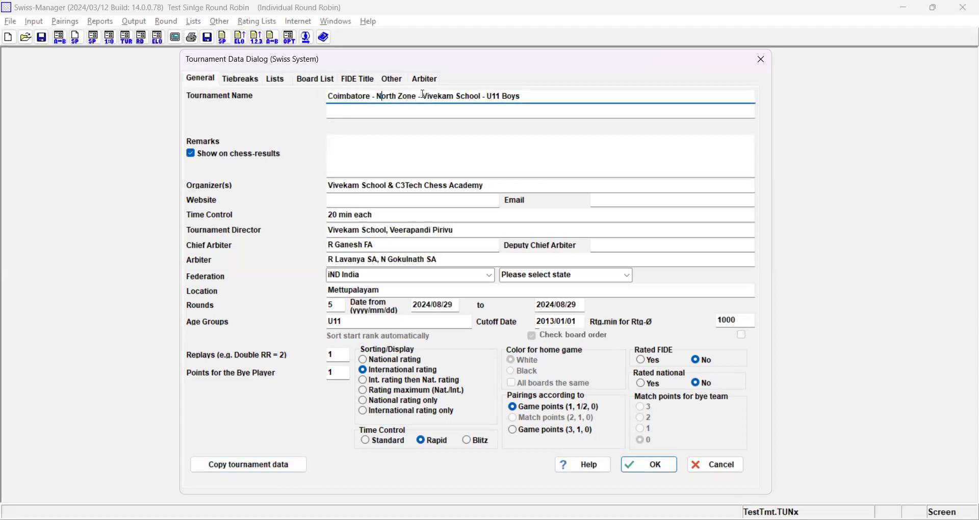
left_click_drag(423, 97, 556, 101)
left_click_drag(328, 187, 528, 175)
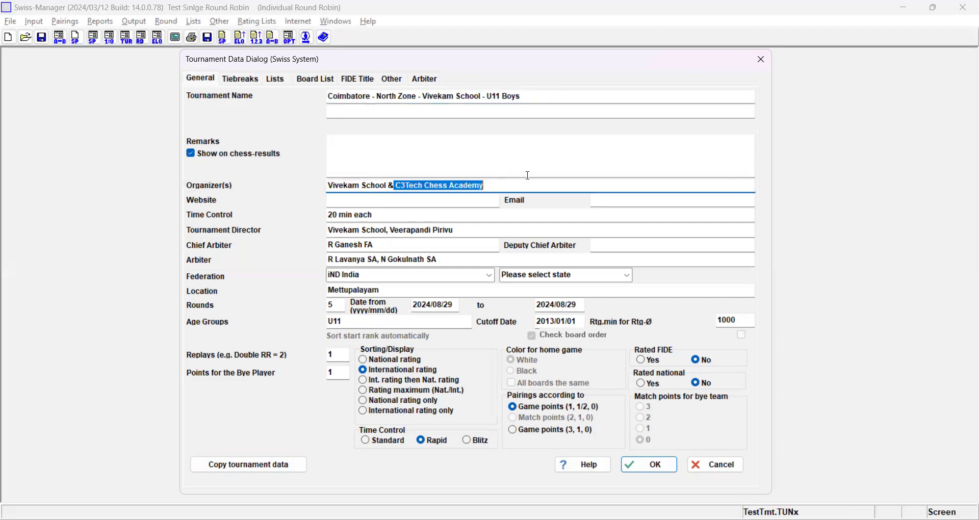
left_click_drag(394, 218, 471, 231)
left_click(347, 230)
left_click_drag(382, 249, 323, 259)
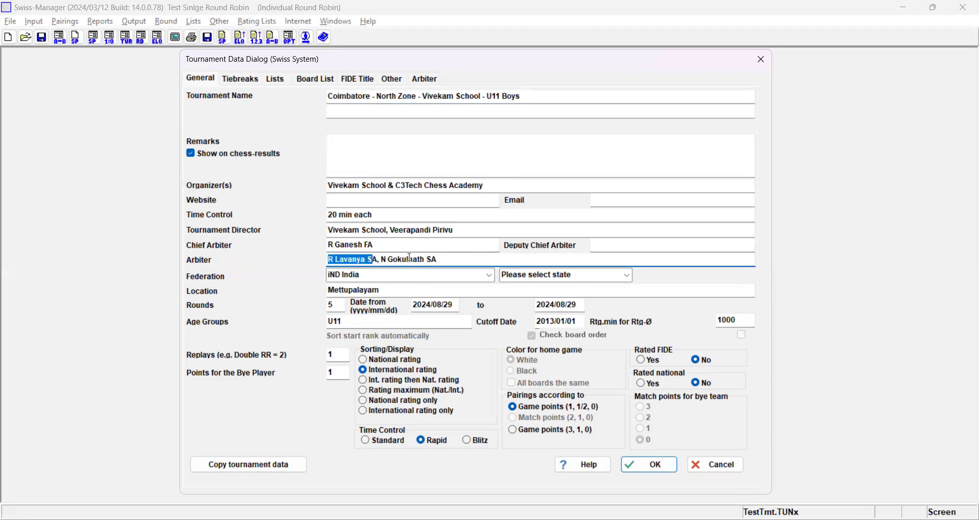
left_click_drag(408, 259, 470, 258)
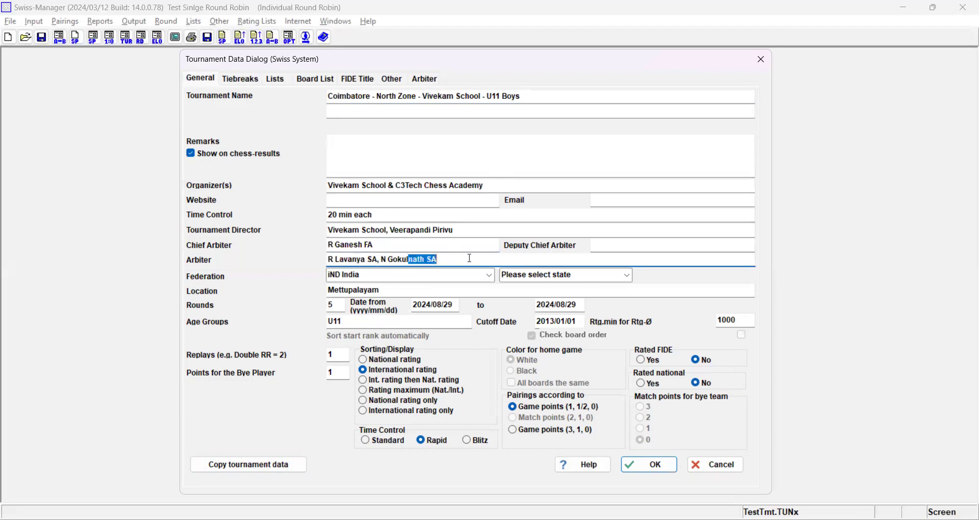
- Set the state of the tournament's federation to Tamil Nadu
left_click(631, 280)
type("t")
key("Tab")
key("Tab")
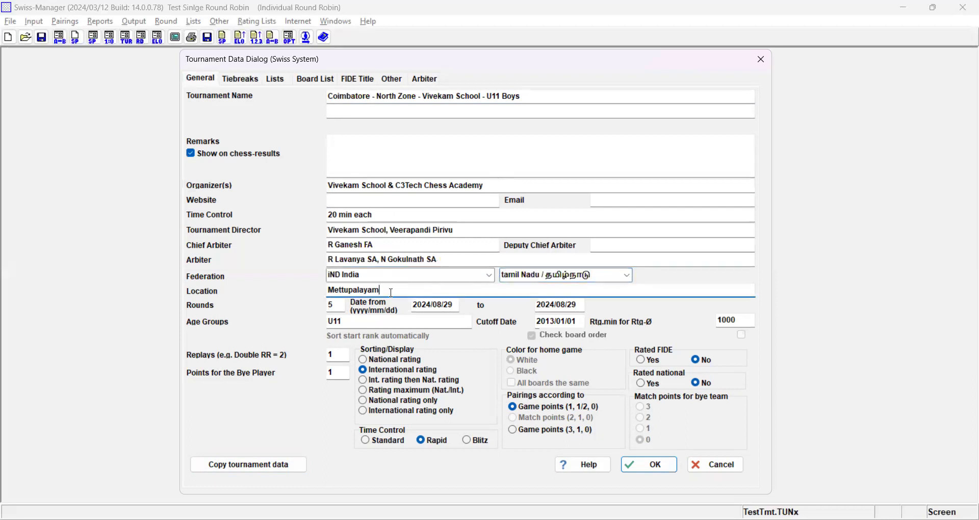
key("Tab")
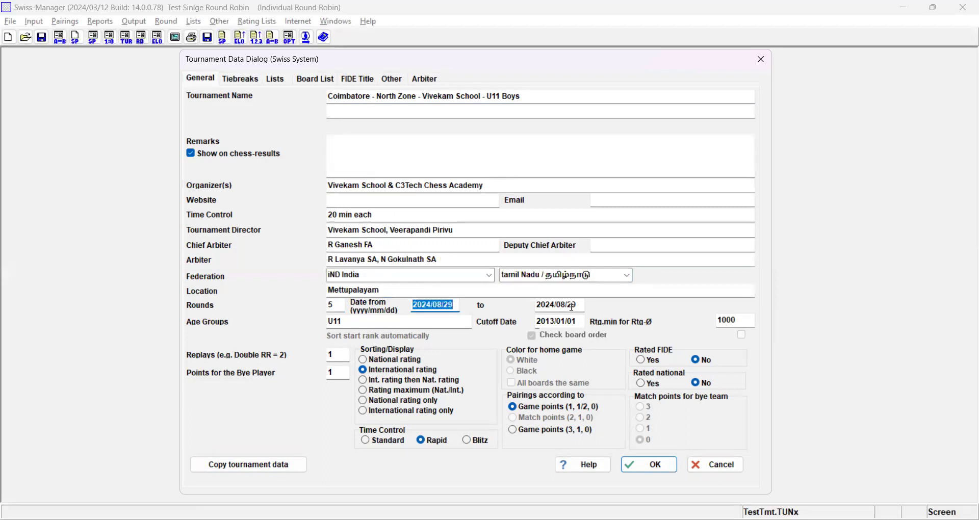
- Check the copied age group, cutoff date, minimum rating for the average and number of replays
left_click(361, 316)
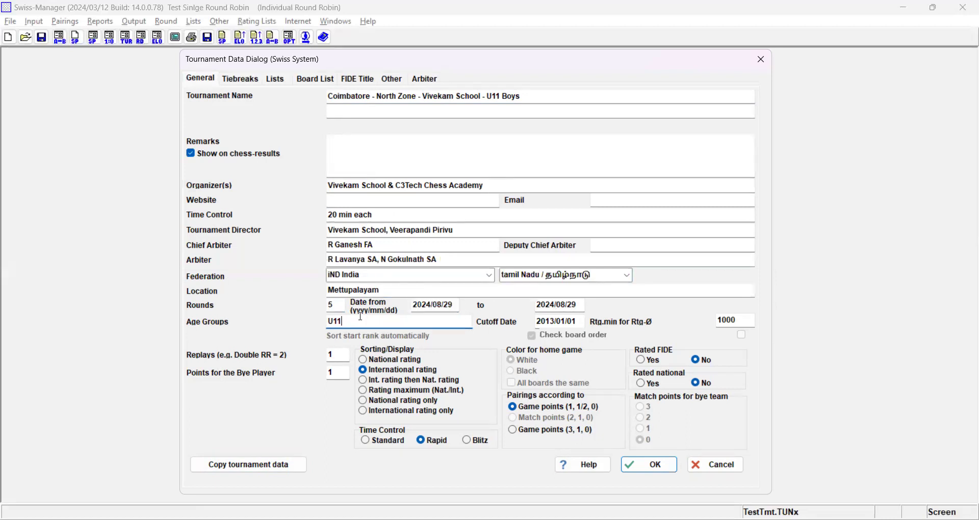
left_click(553, 322)
left_click(725, 320)
left_click(339, 357)
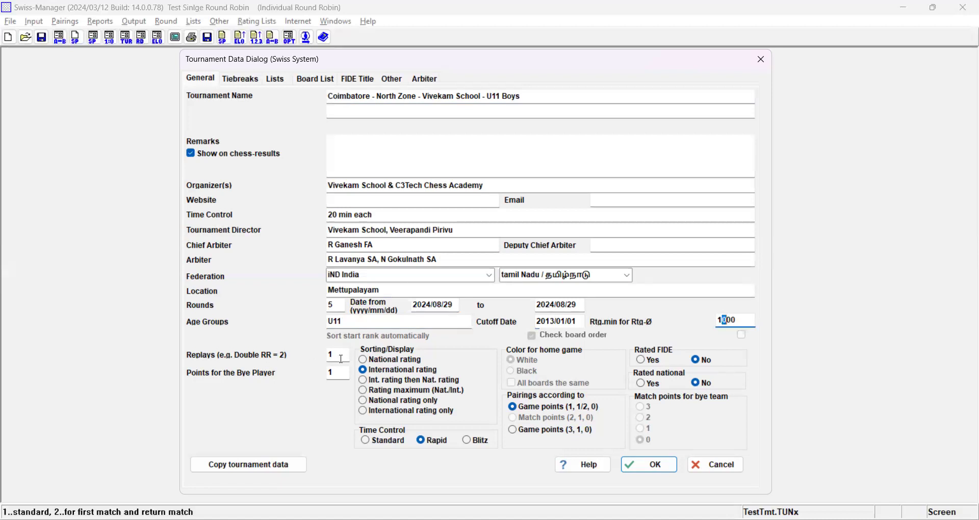
double_click(342, 358)
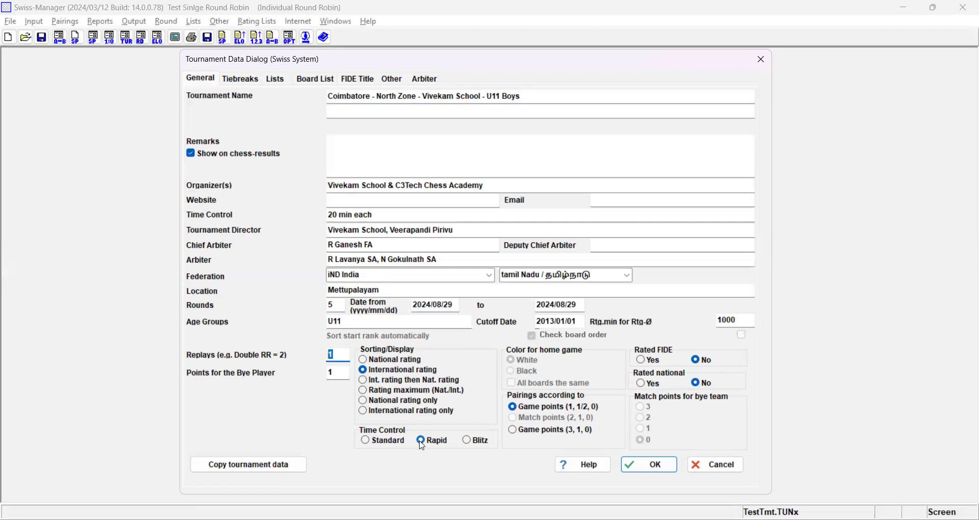
- Examine the copied tiebreak order and the board list, FIDE title and other settings of the tournament
left_click(244, 79)
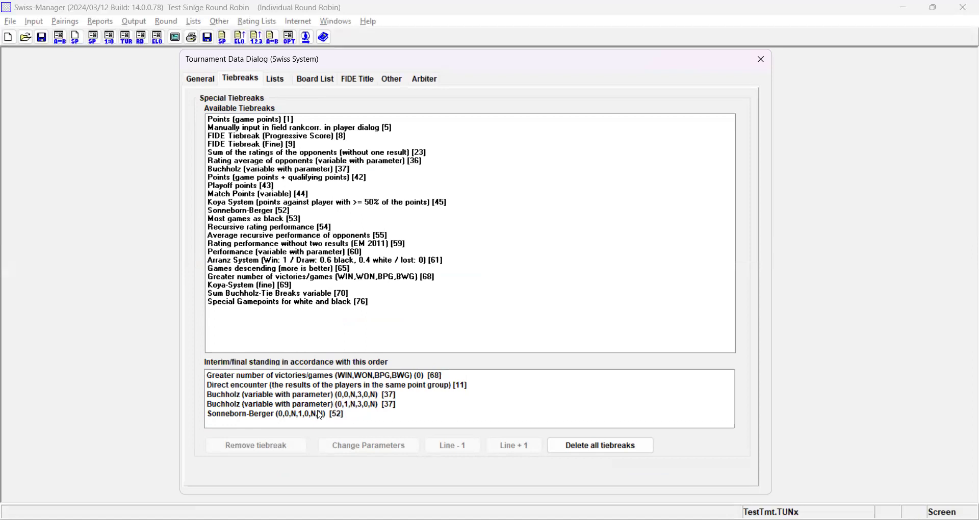
left_click(288, 80)
left_click(313, 81)
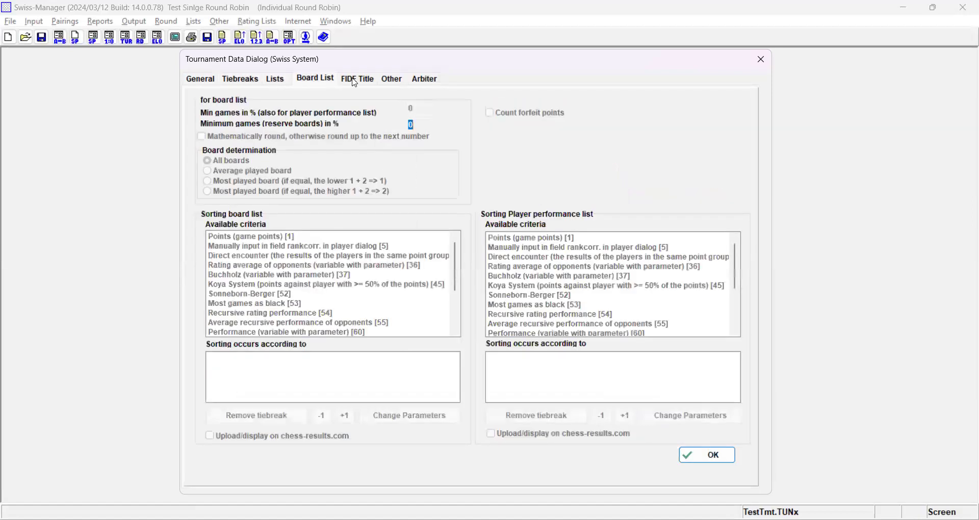
left_click(355, 81)
left_click(390, 81)
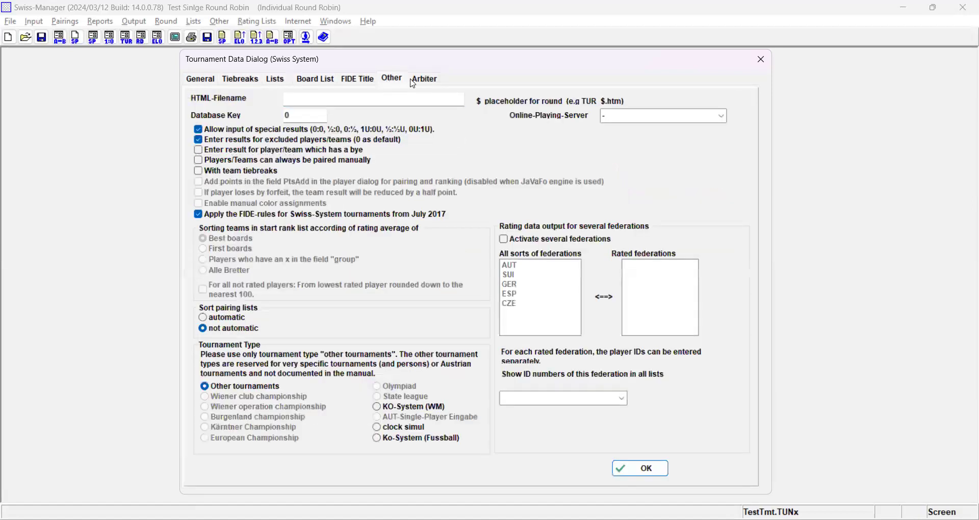
left_click(414, 80)
left_click(358, 79)
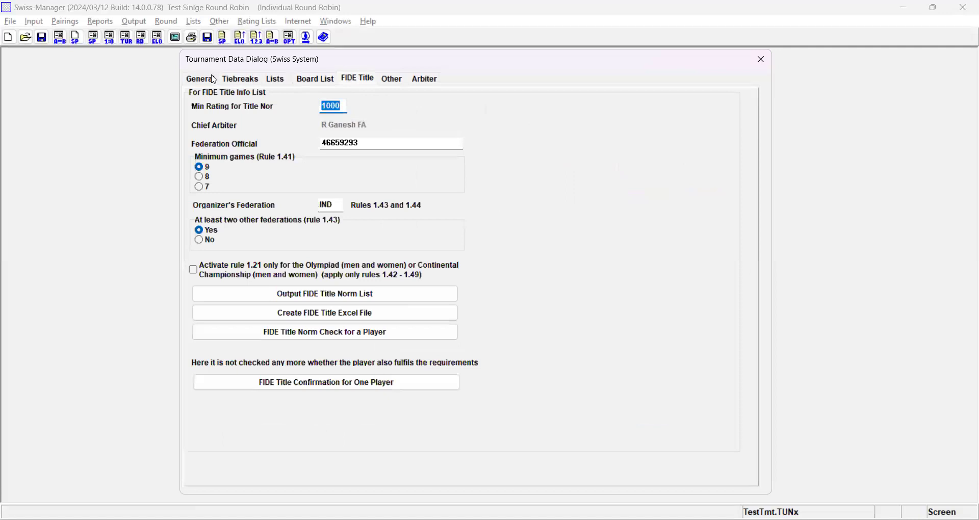
left_click(214, 81)
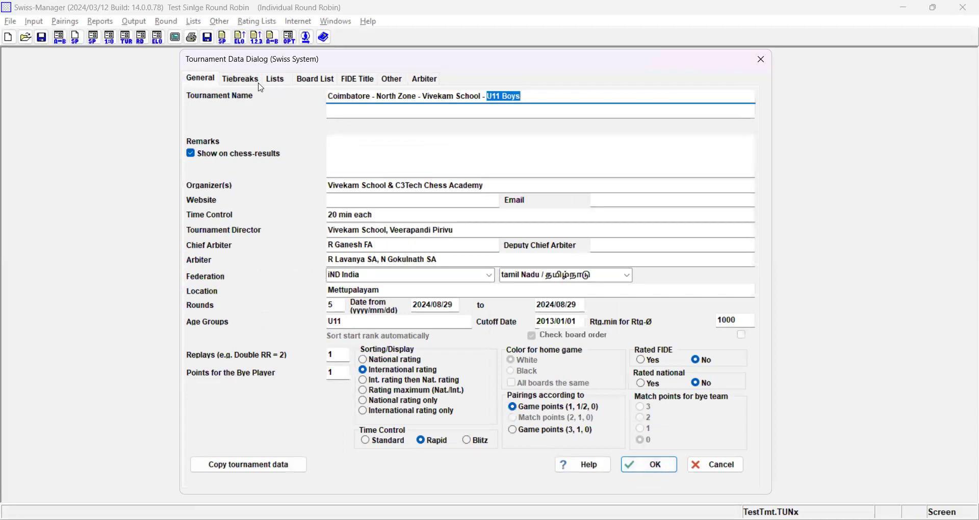
left_click(256, 82)
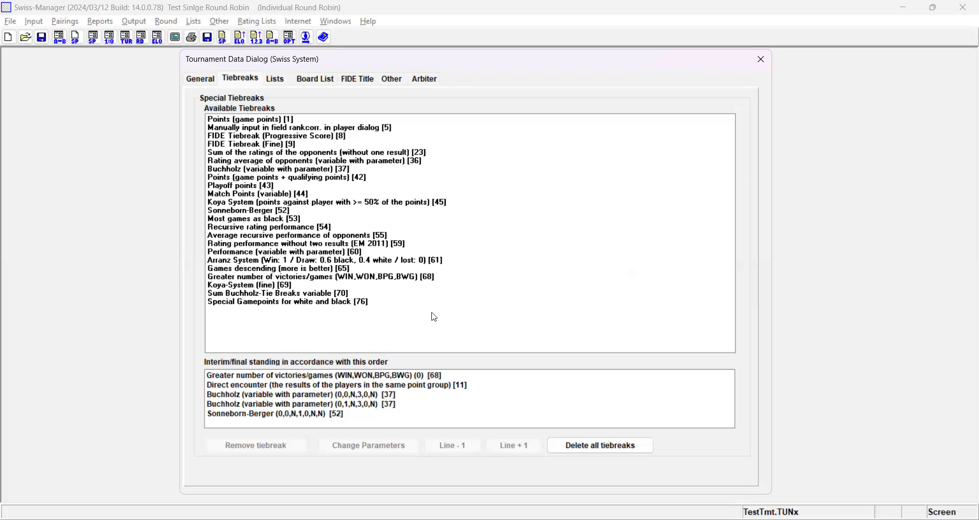
- Return to the general data and accept the copied tournament settings
left_click(208, 84)
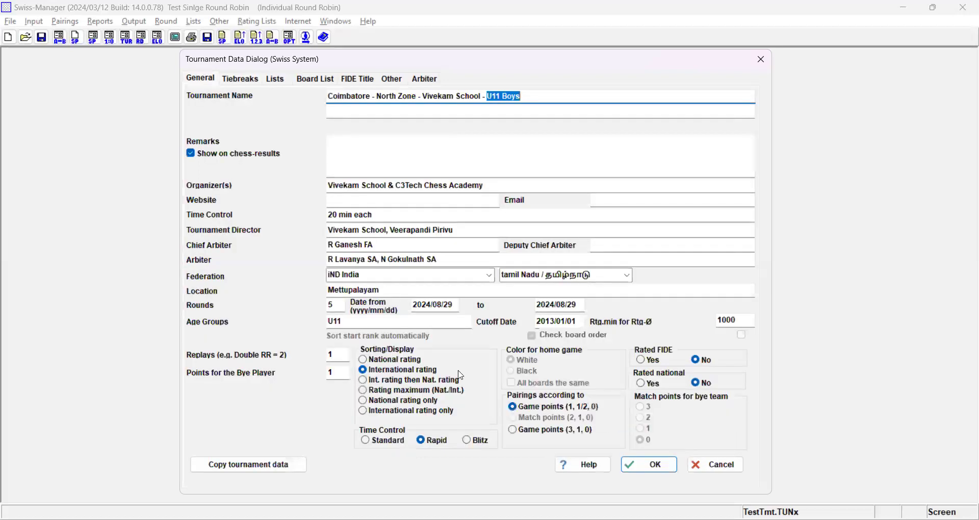
left_click(653, 468)
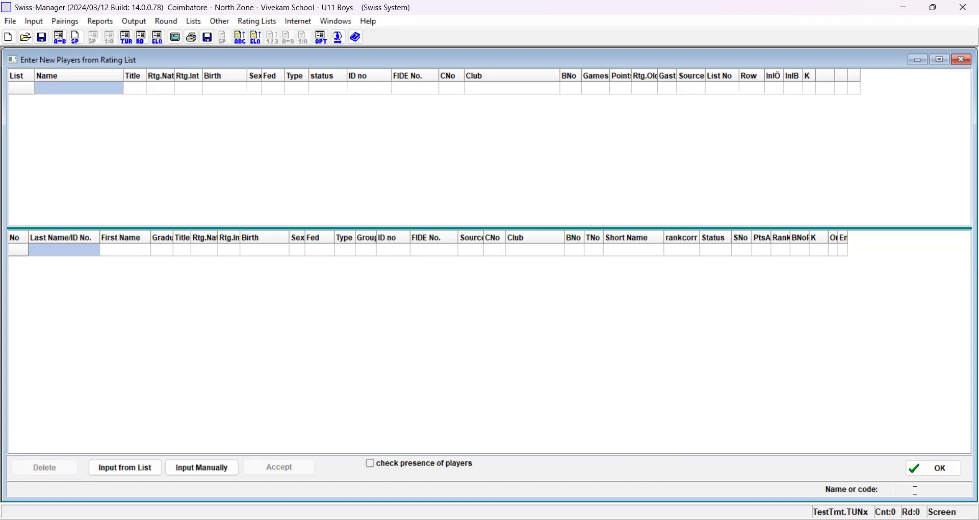
- Search the rating list for a player by FIDE ID, and clear the search entry
type("f46659293")
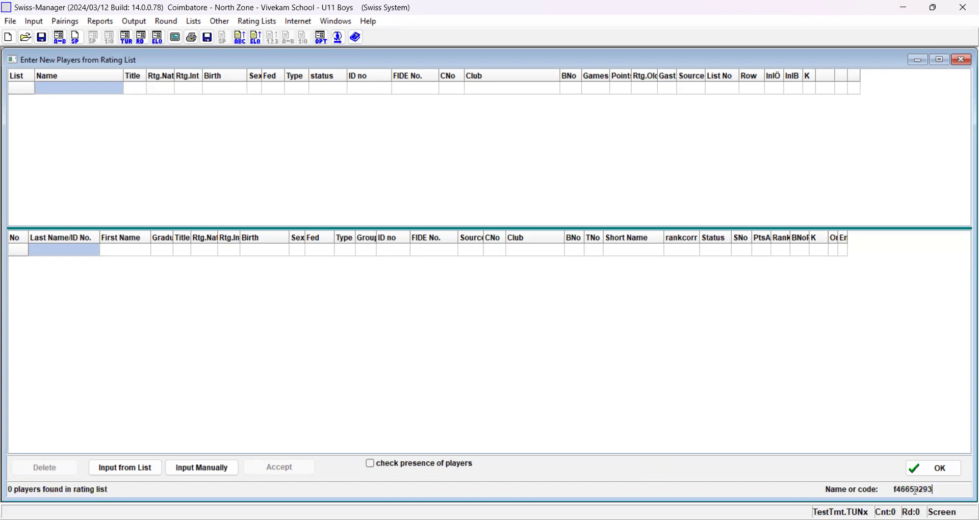
left_click_drag(940, 493, 822, 495)
key("Delete")
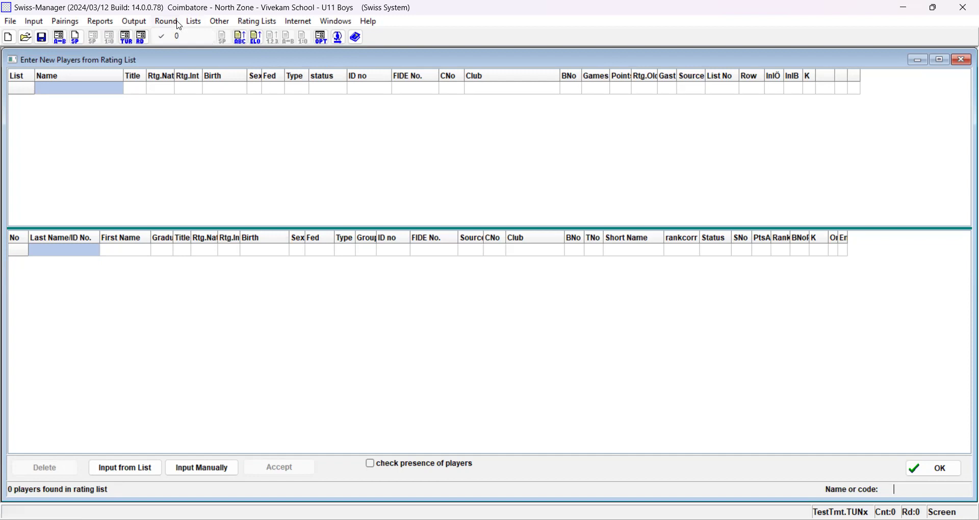
key("Right")
key("Right")
key("Right")
key("Down")
key("Up")
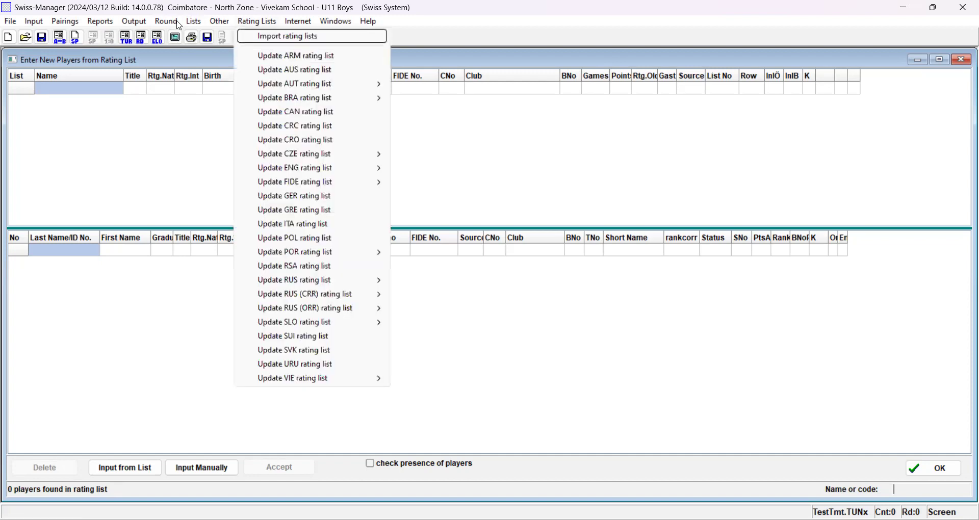
key("Left")
key("Left")
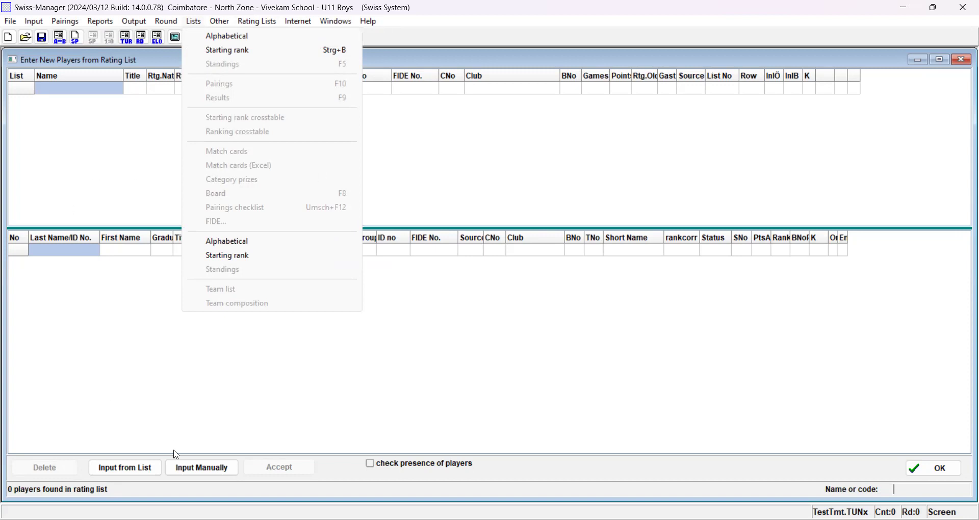
- Switch to manual player input and add the first two players by last name
left_click(214, 437)
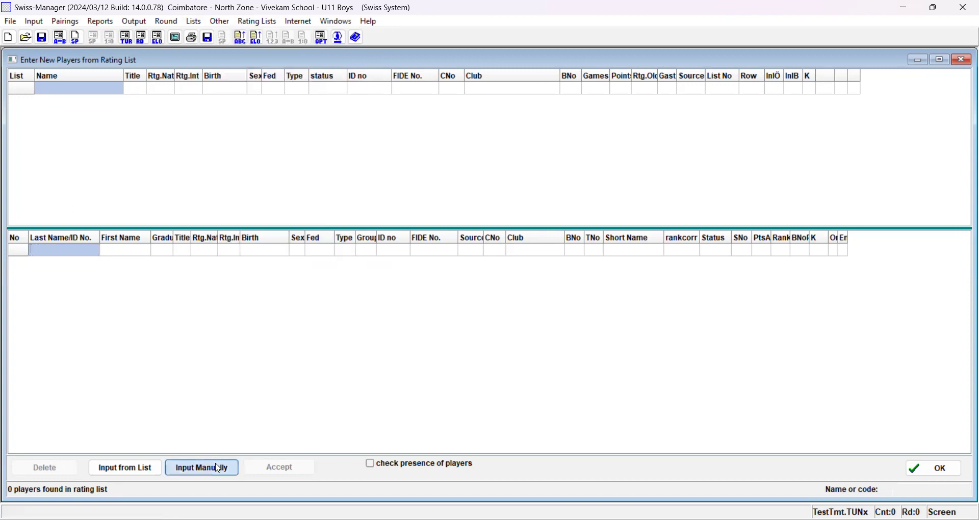
left_click(210, 473)
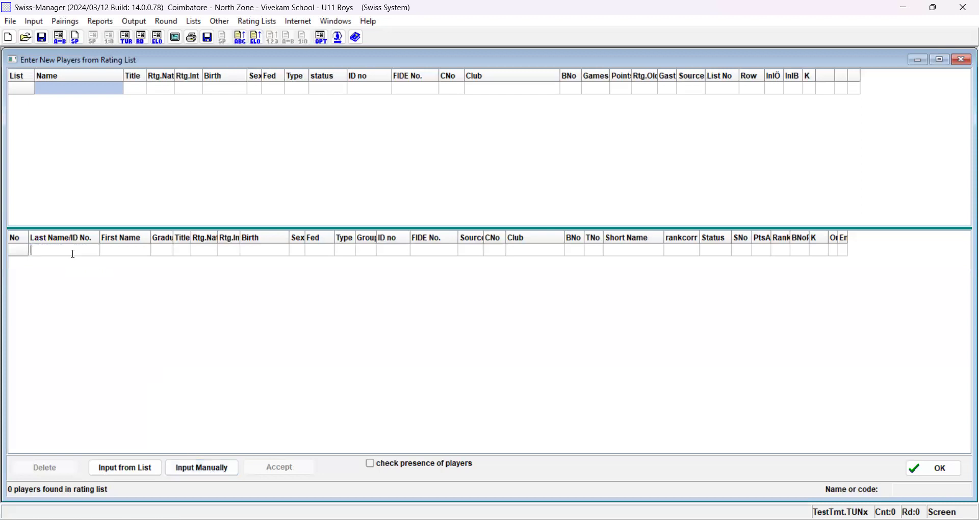
type("Ganesh")
left_click(77, 266)
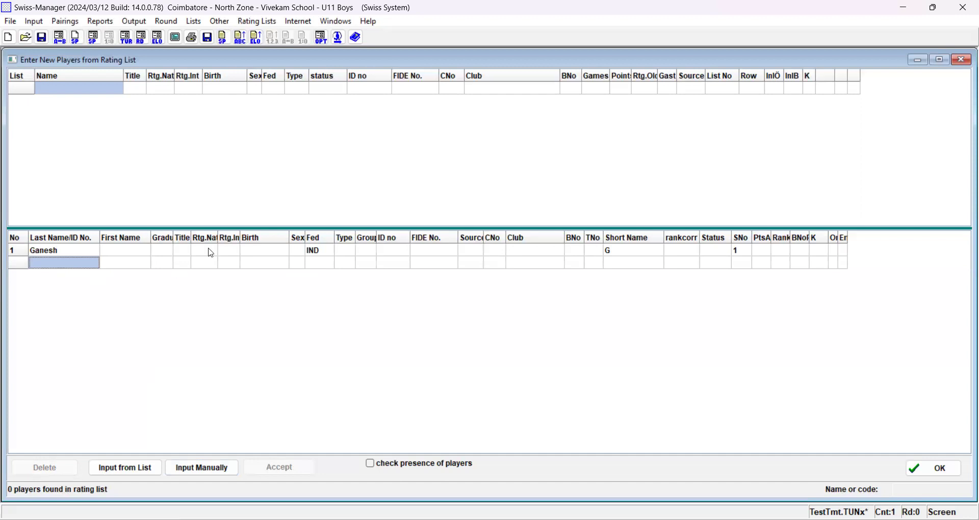
left_click(76, 267)
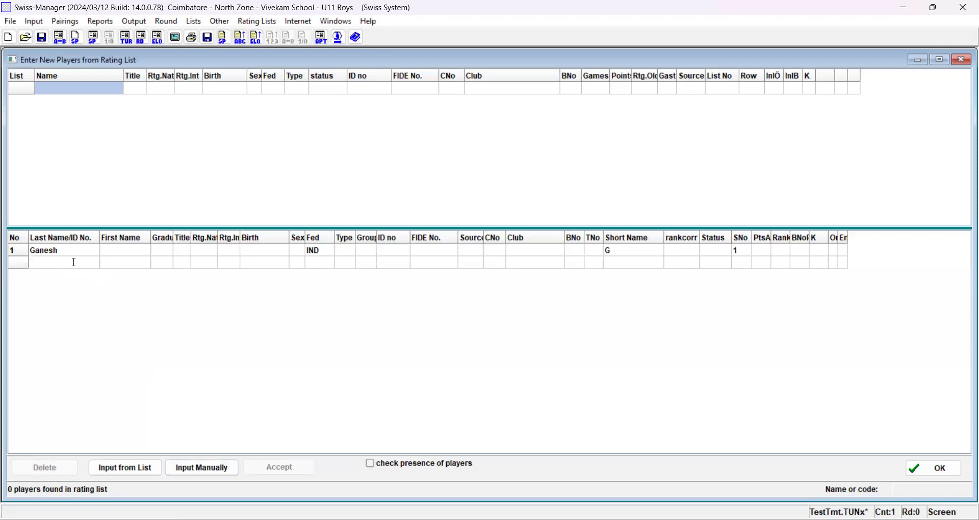
type("Gok")
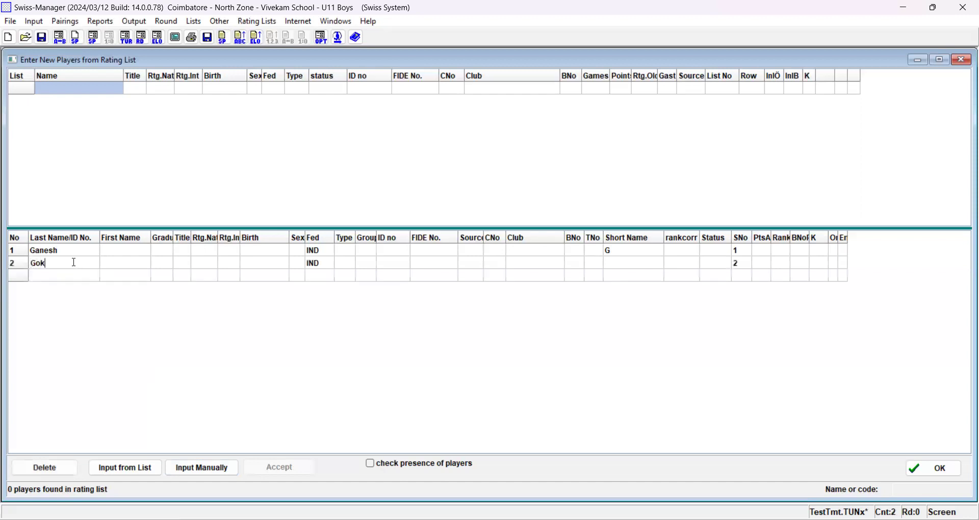
type("ulnath")
- Add three more players by last name in rows 3 to 5 of the player list
left_click(61, 278)
left_click(61, 277)
type("Sasmitha")
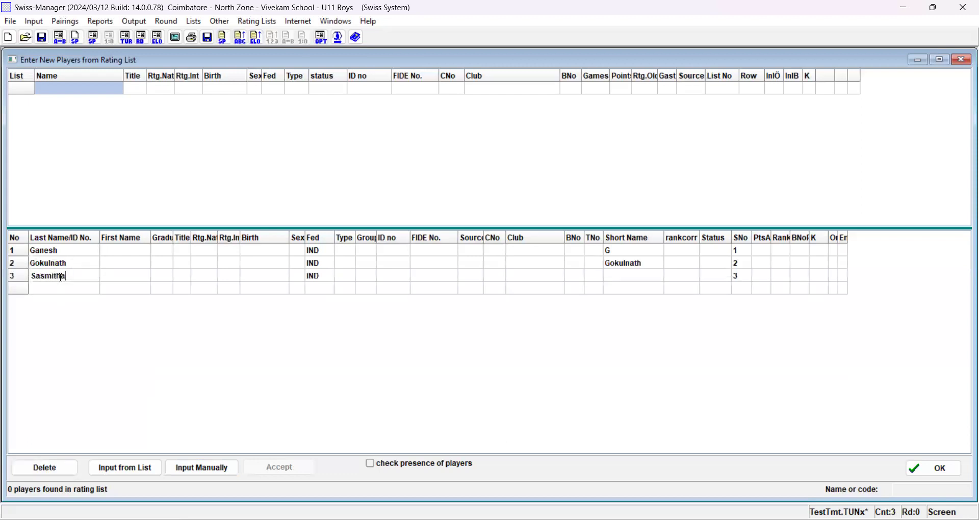
left_click(73, 295)
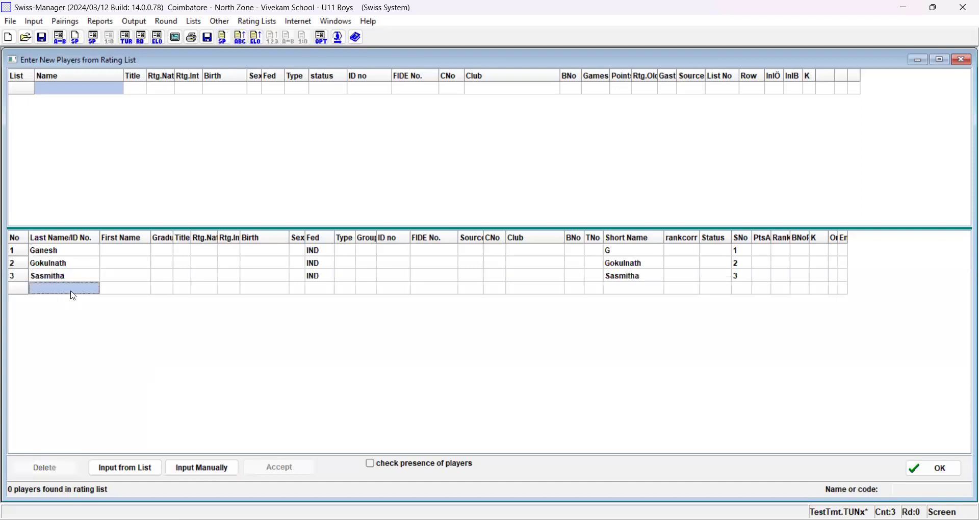
type("Premkumari")
left_click(77, 302)
type("Saathvika")
- Add a sixth player with the last name Test1, correcting the doubled first letter
left_click(81, 316)
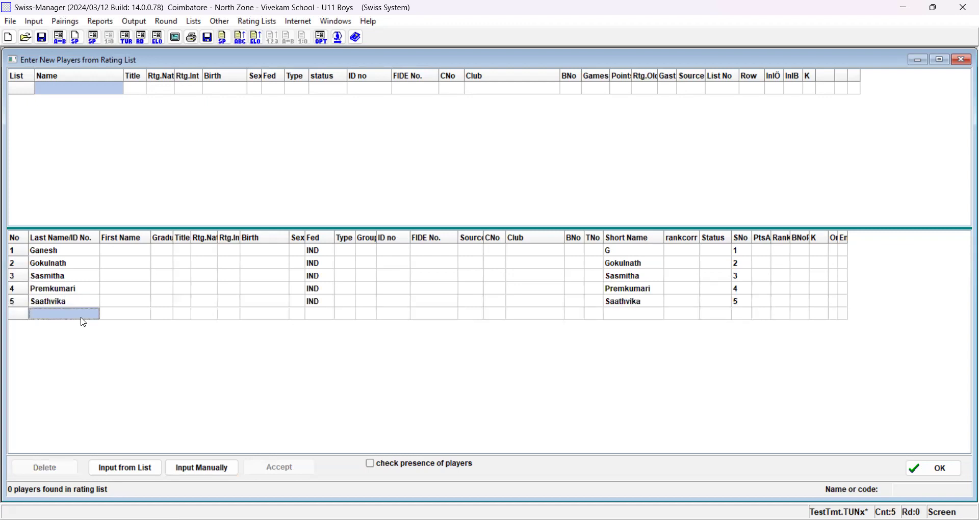
left_click(82, 317)
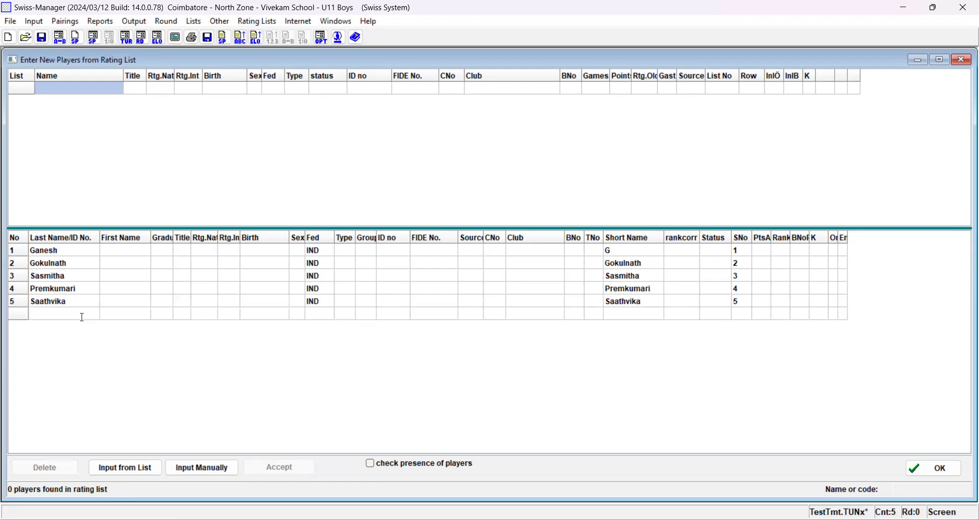
type("TTest")
key("BackSpace")
key("BackSpace")
key("BackSpace")
key("BackSpace")
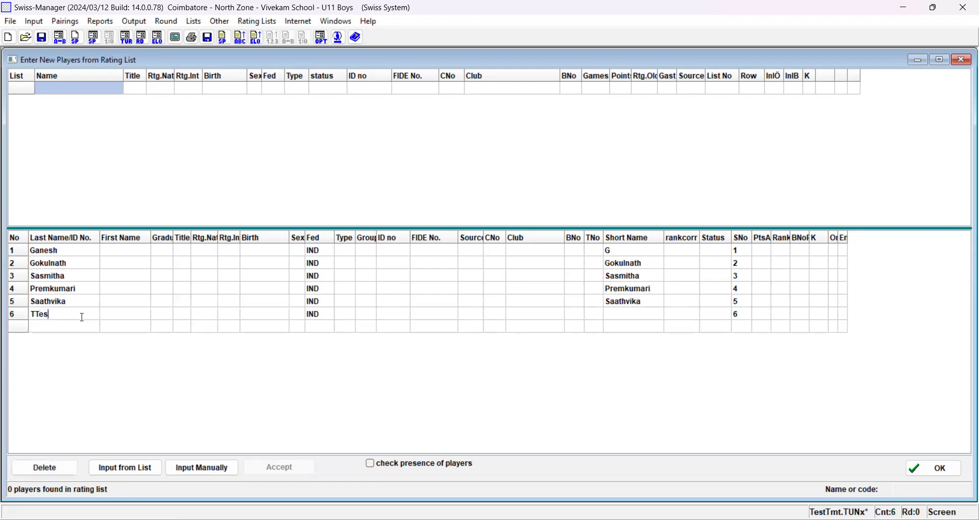
type("est1")
- Add players ABC and XYZ in rows 7 and 8, and accept the player list
left_click(74, 330)
type("ABC")
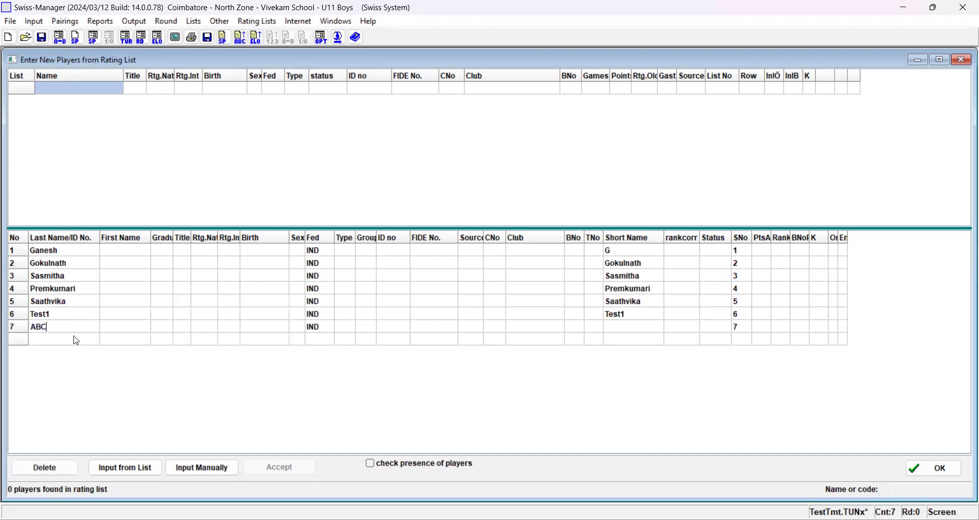
key("Return")
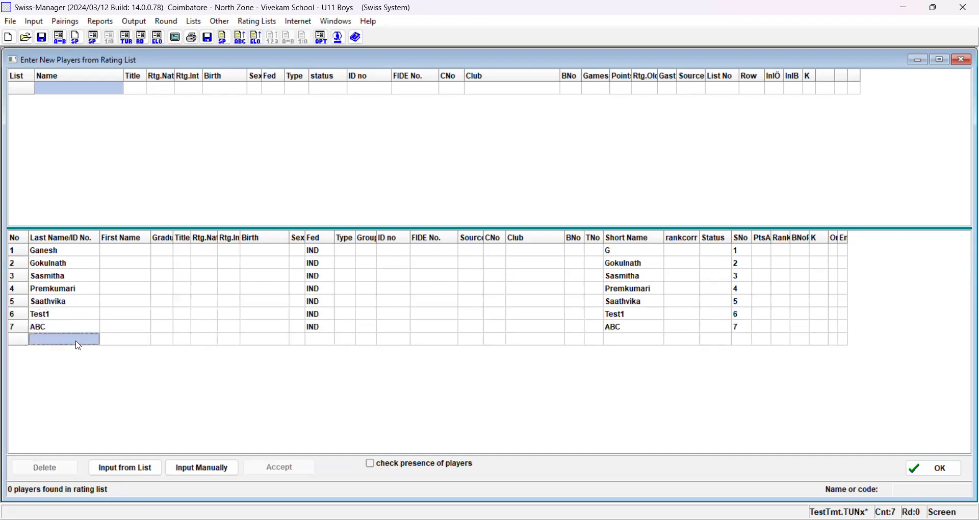
type("XYZ")
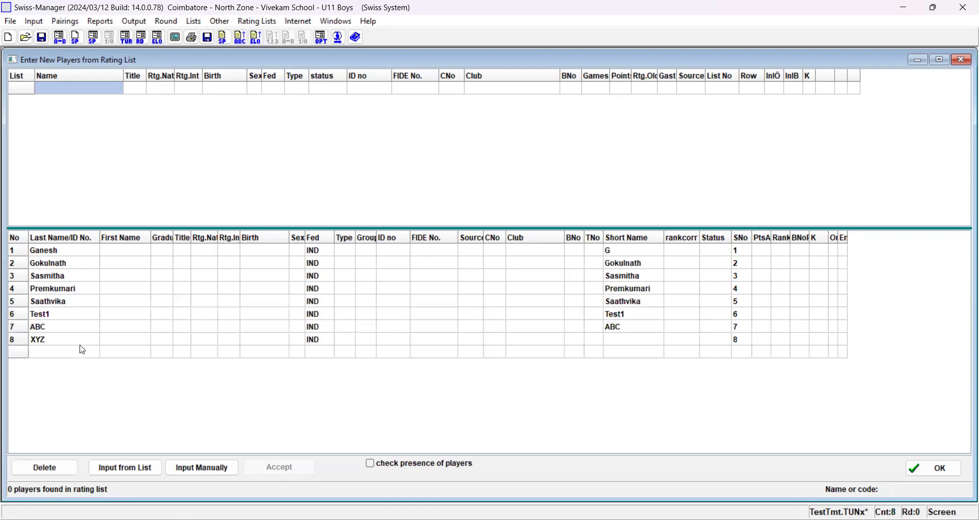
left_click(82, 352)
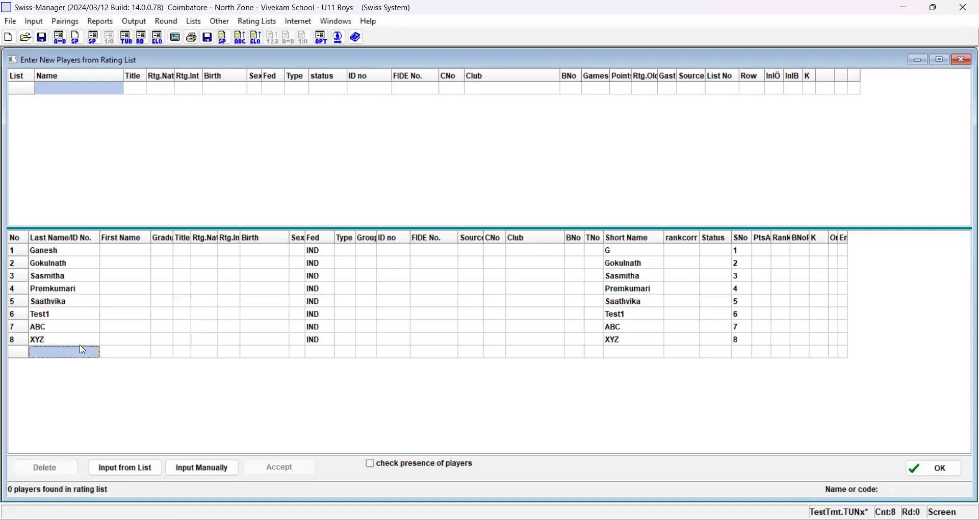
left_click(936, 472)
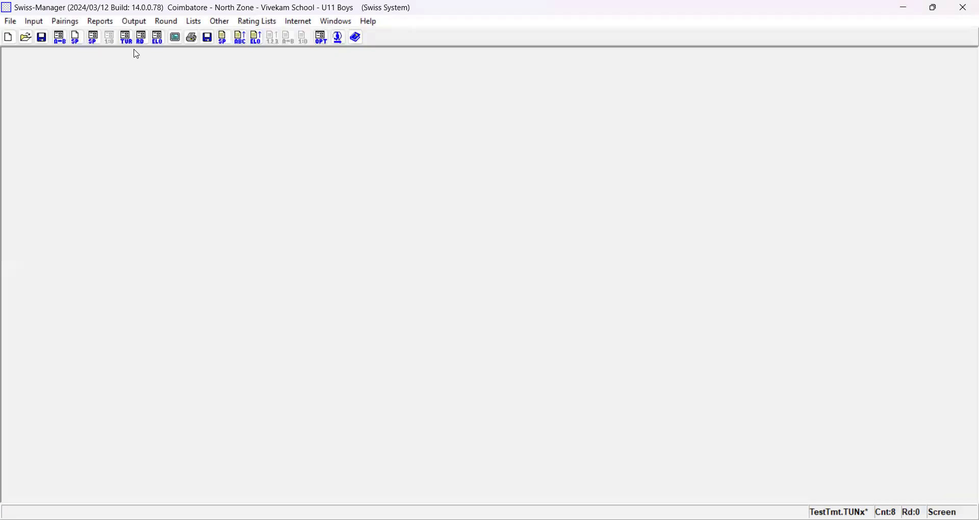
- Open the tournament setup, enter the value 3, and accept the settings
left_click(34, 23)
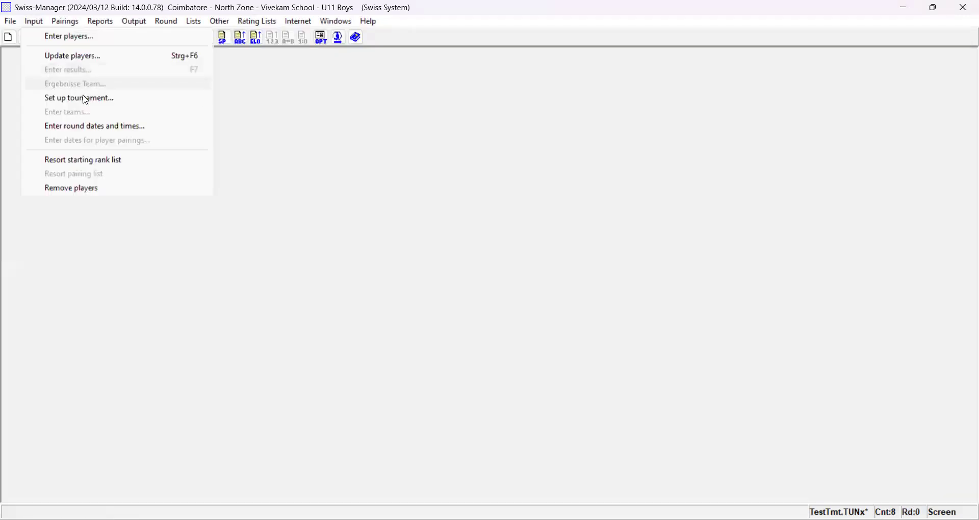
left_click(111, 105)
type("3")
left_click(649, 465)
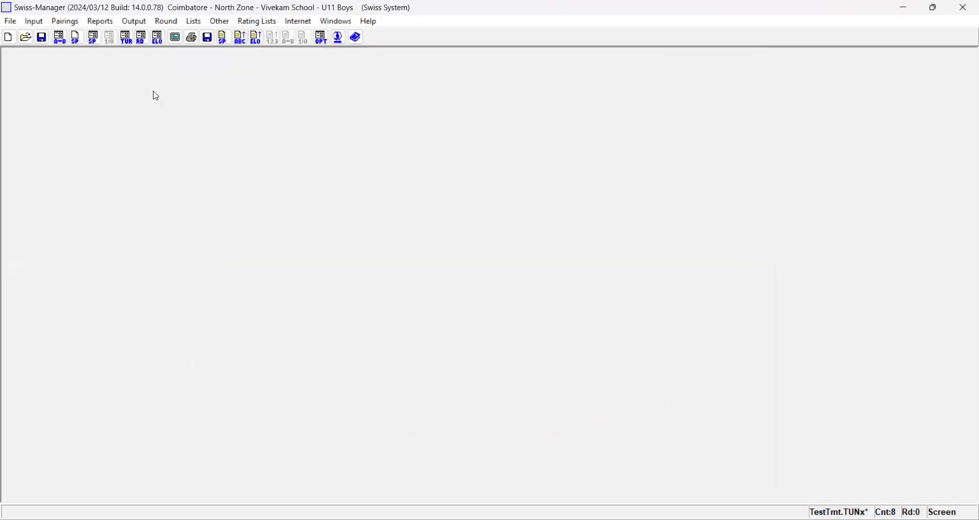
- Review the manually entered players in the player entry window, and close it
left_click(41, 25)
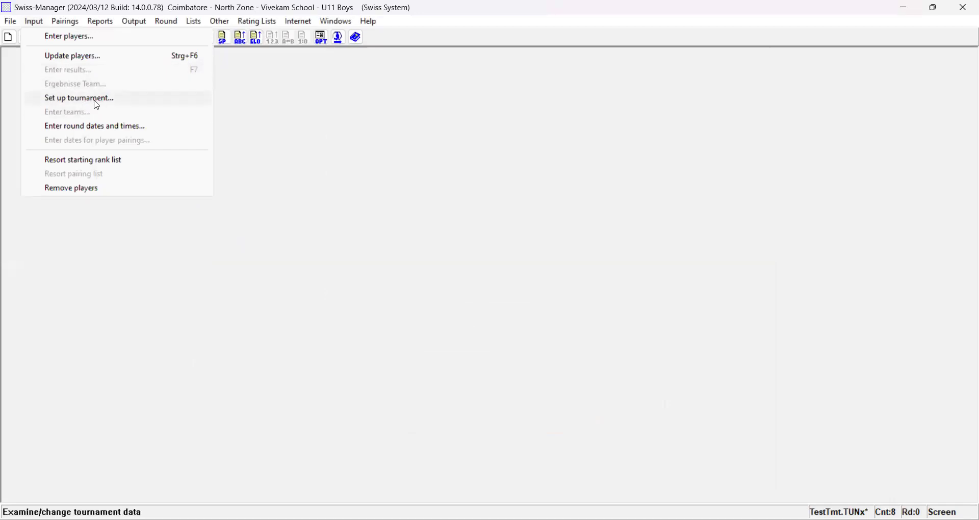
left_click(54, 41)
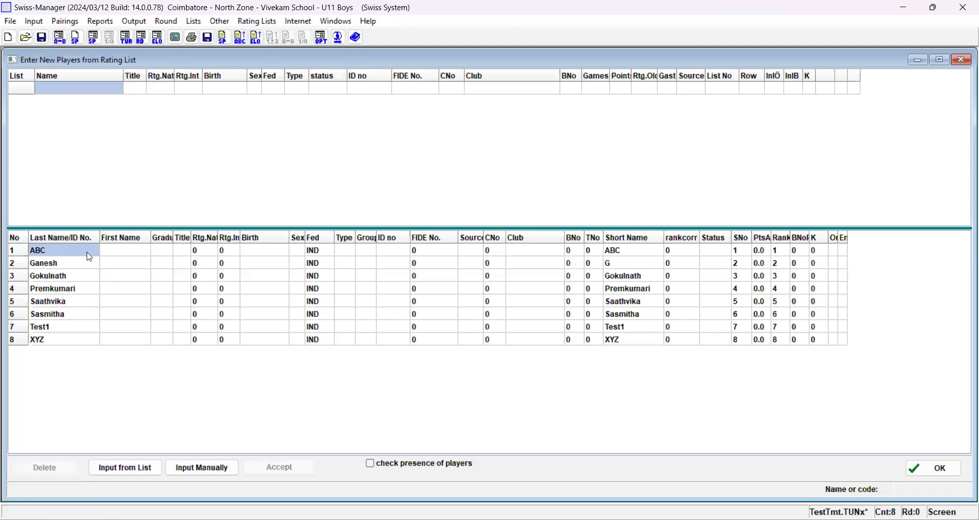
left_click(934, 469)
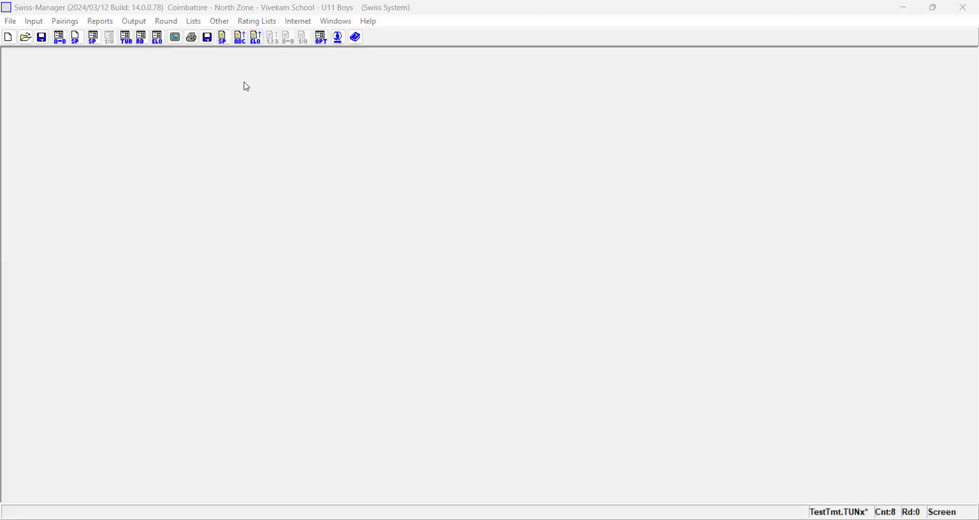
left_click(35, 23)
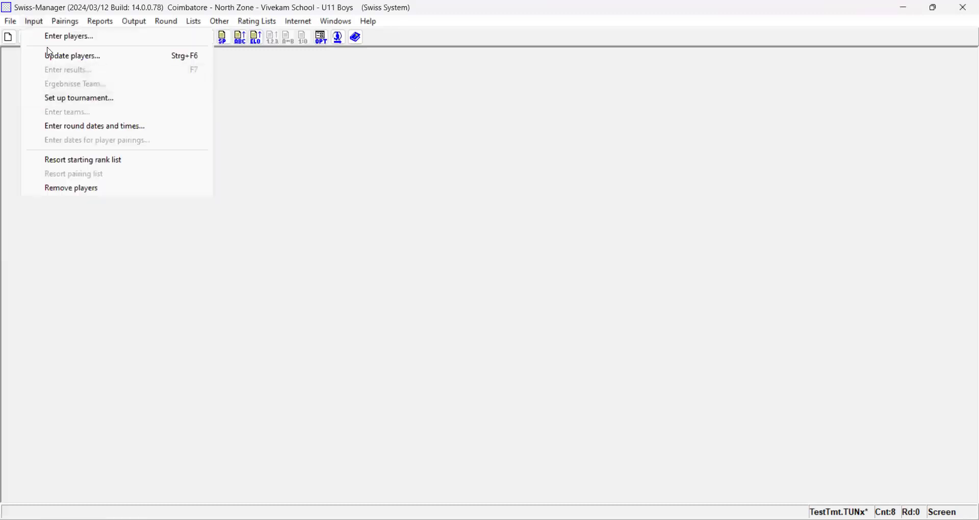
left_click(342, 320)
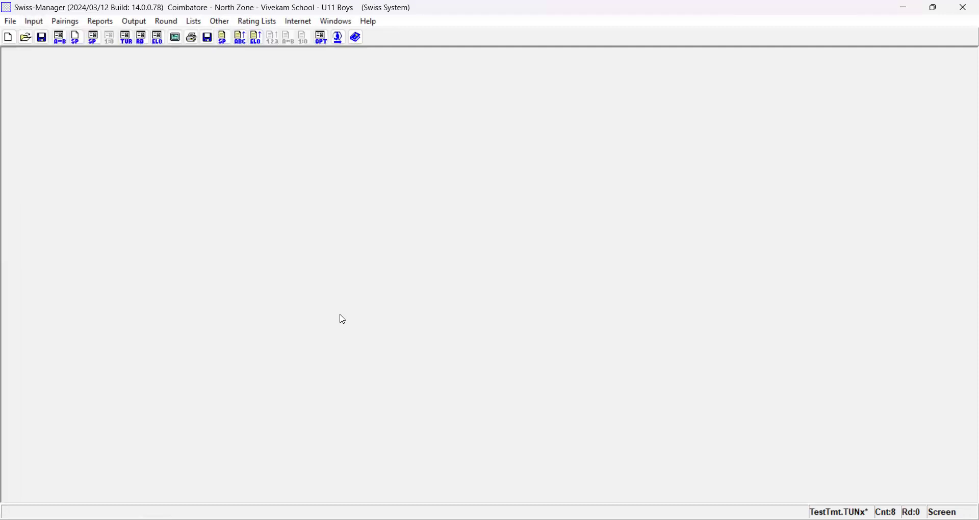
left_click(33, 21)
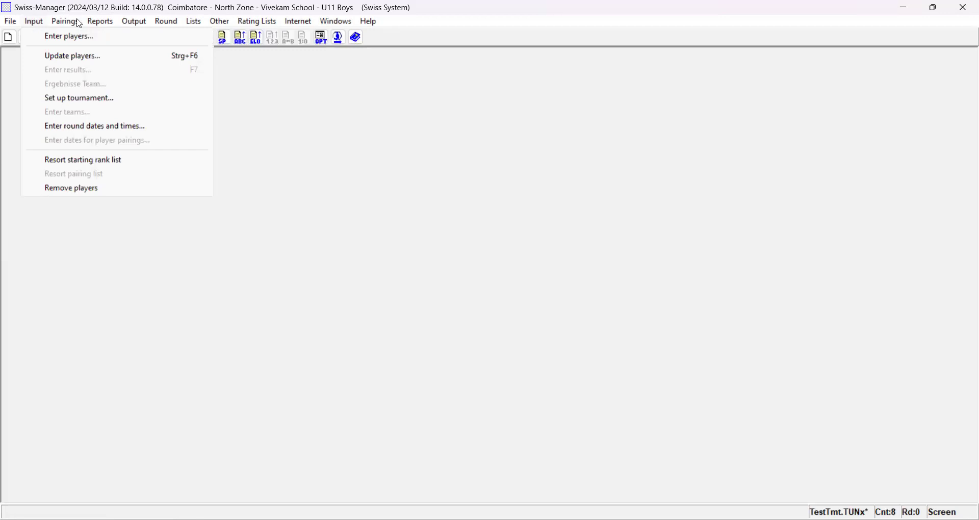
- Open the rating list update dialog and toggle the FIDE and NAT rating lists
left_click(195, 22)
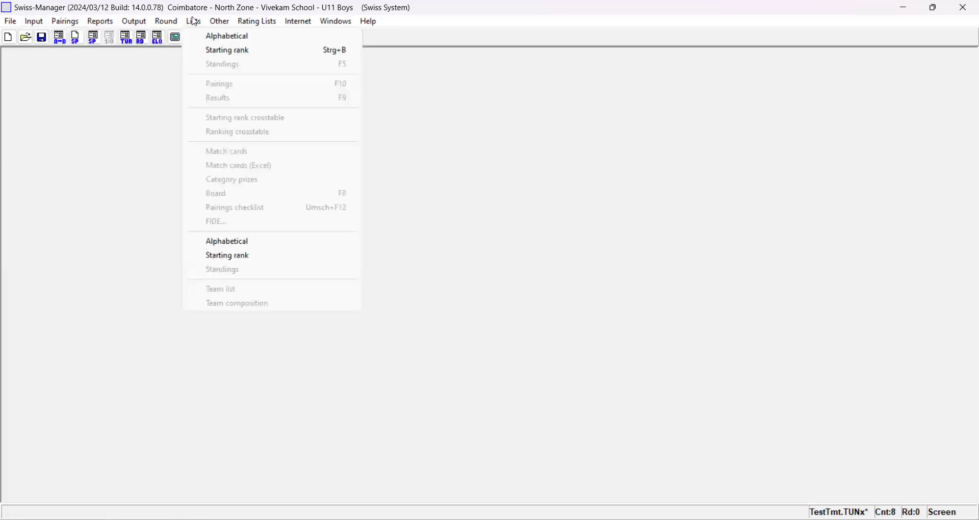
key("Right")
key("Right")
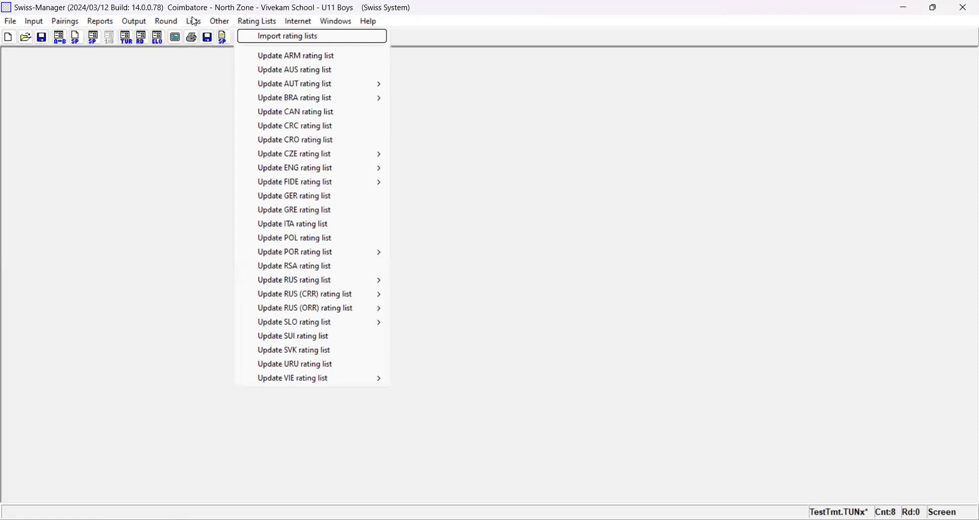
key("Left")
key("Right")
key("Return")
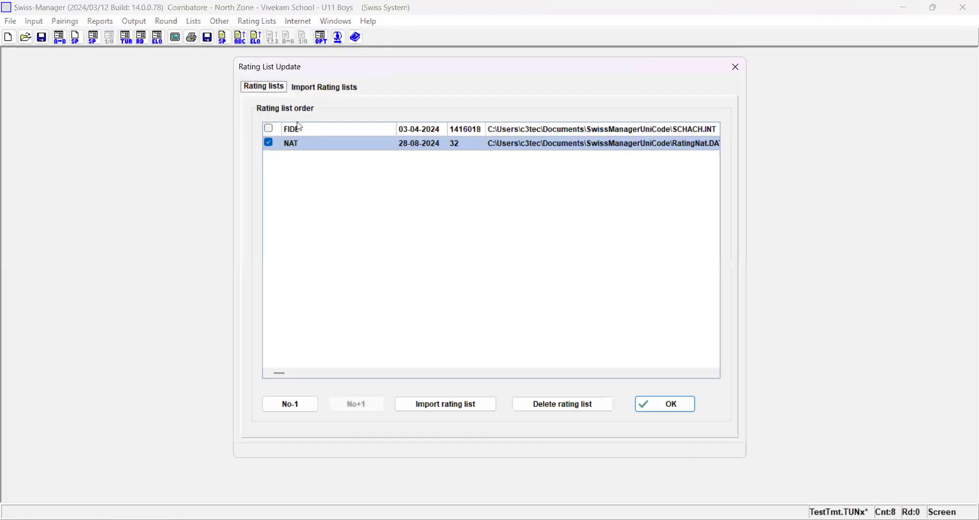
left_click(270, 129)
left_click(273, 145)
- Choose FIDE as the rating list to import, and close the dialog without starting the import
left_click(468, 410)
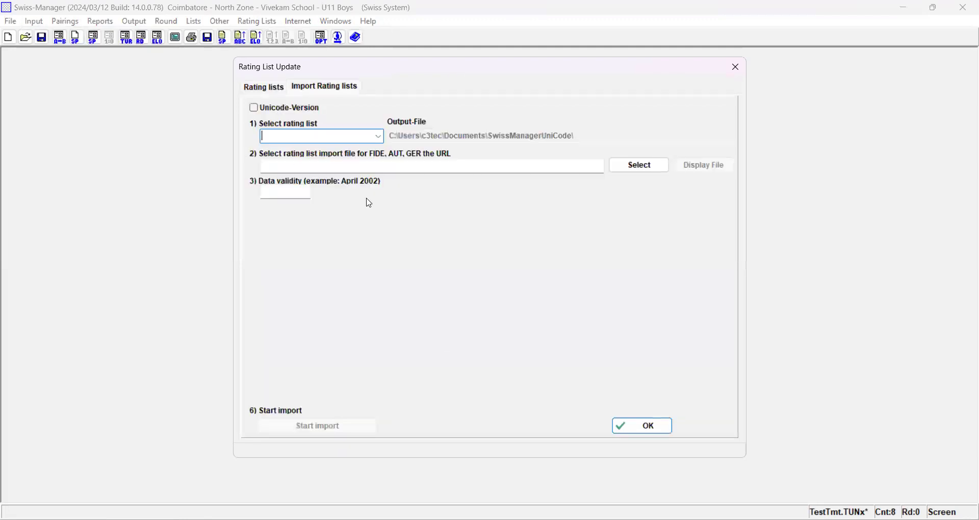
left_click(379, 138)
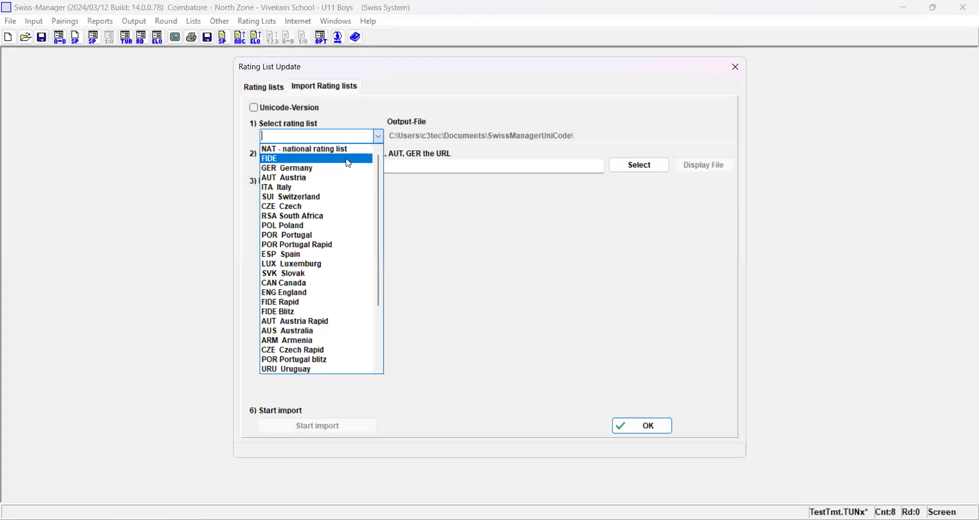
left_click(349, 160)
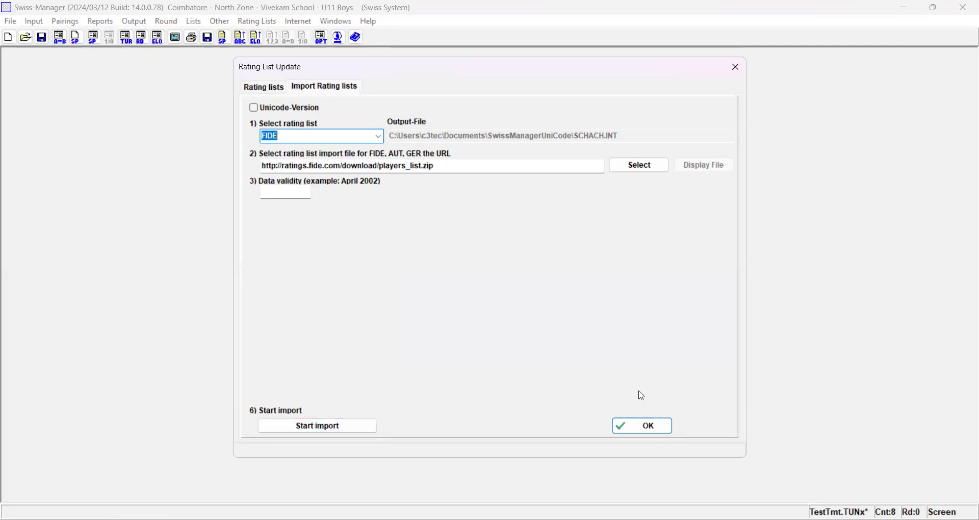
left_click(735, 68)
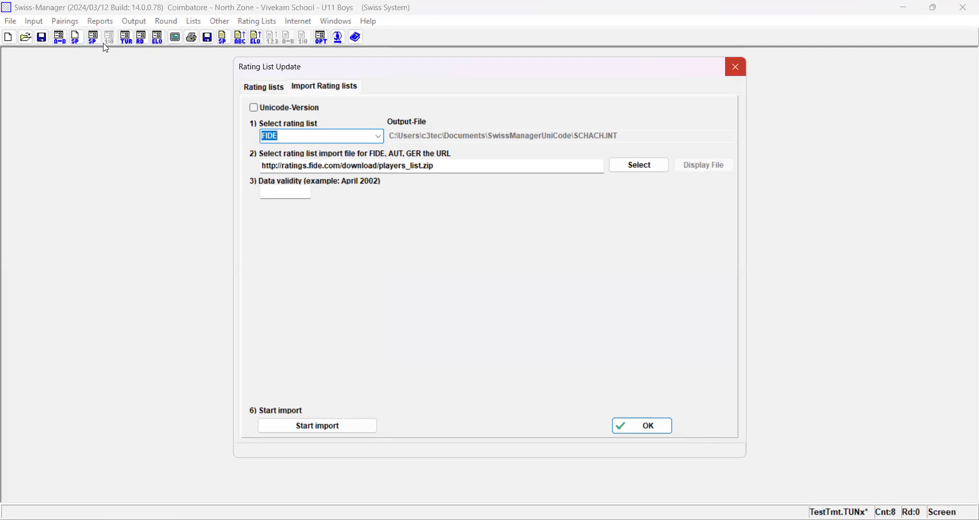
- Reopen the player entry window, enter f in the rating list search, and close the window
left_click(36, 23)
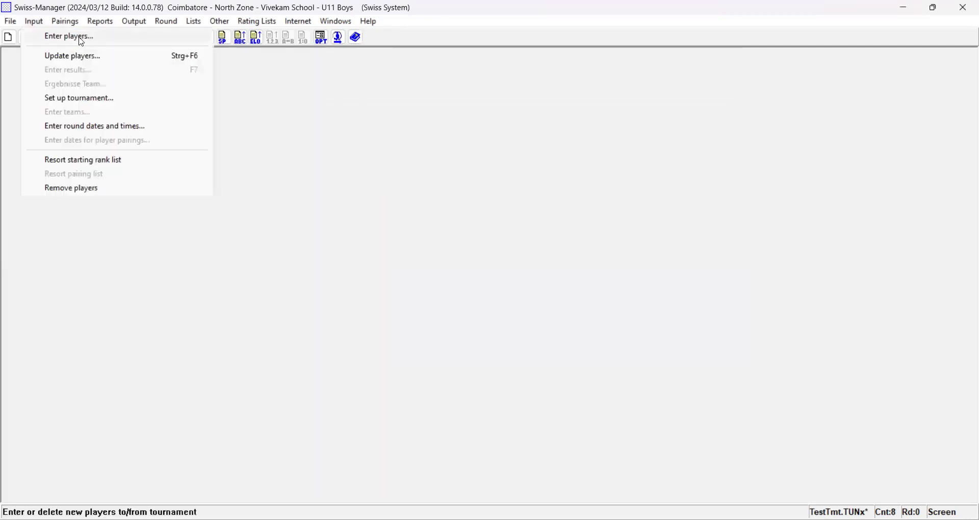
left_click(79, 37)
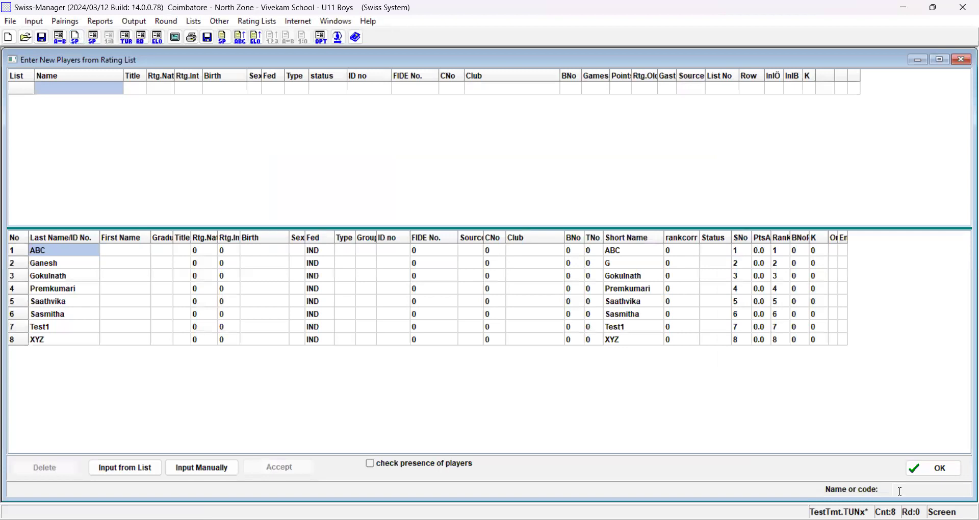
type("f")
left_click(964, 61)
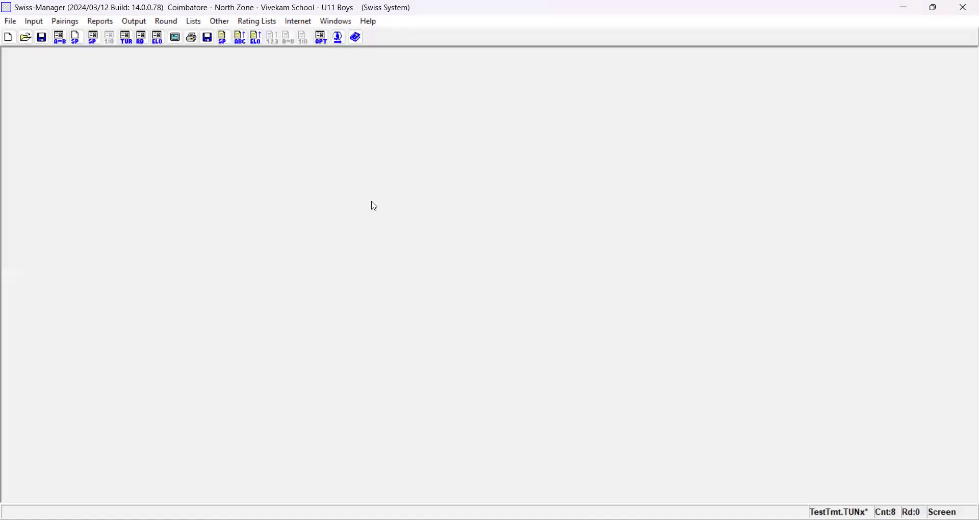
- Examine the pairing system, pairing options and color settings for round 1, and close them without pairing
left_click(66, 22)
left_click(93, 43)
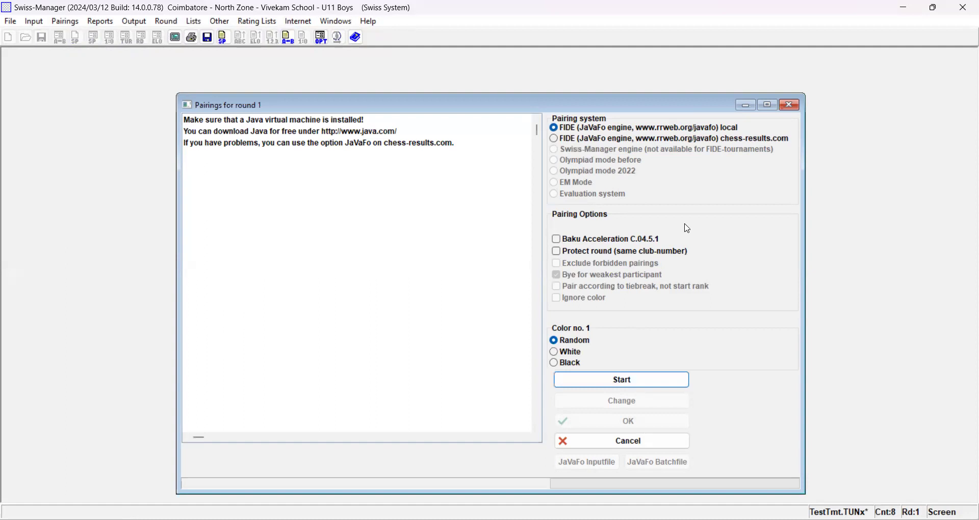
left_click(791, 105)
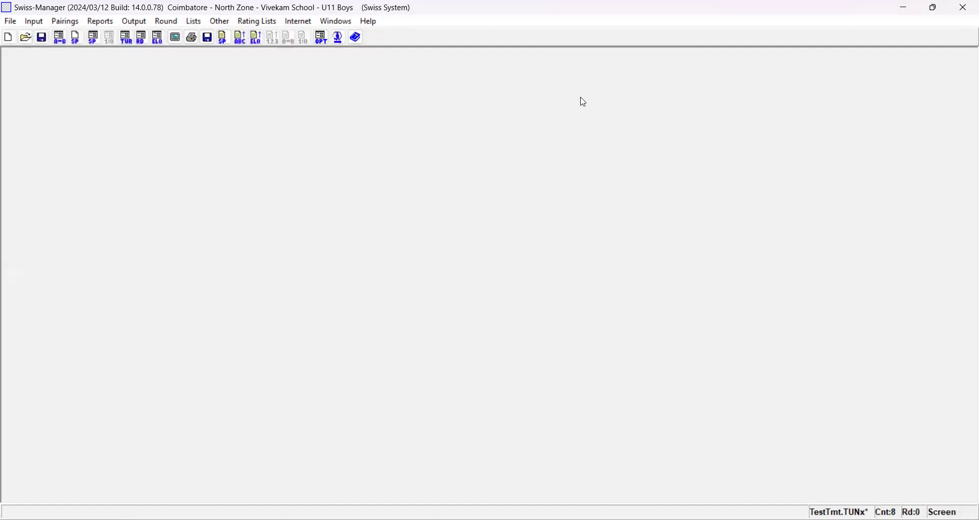
- Display the starting rank list to check the entered players, and close it
left_click(36, 22)
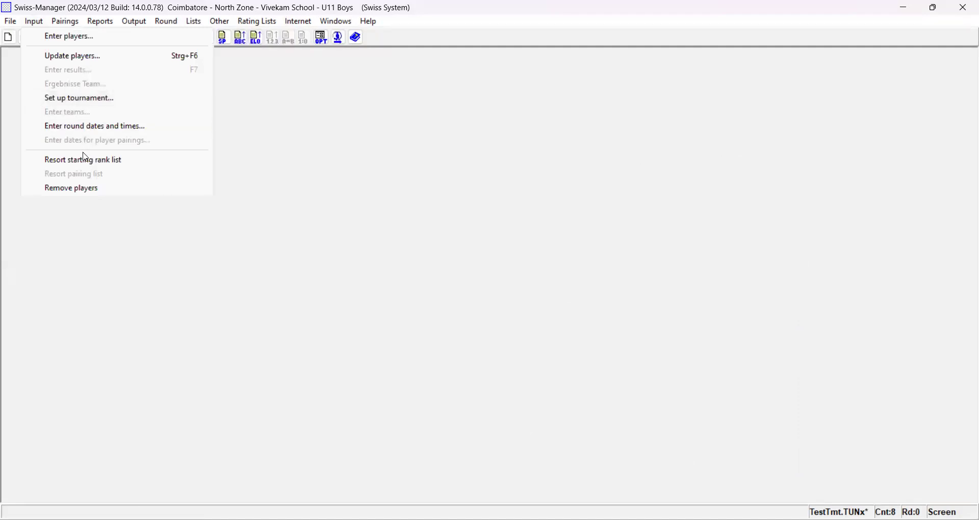
left_click(288, 170)
left_click(194, 24)
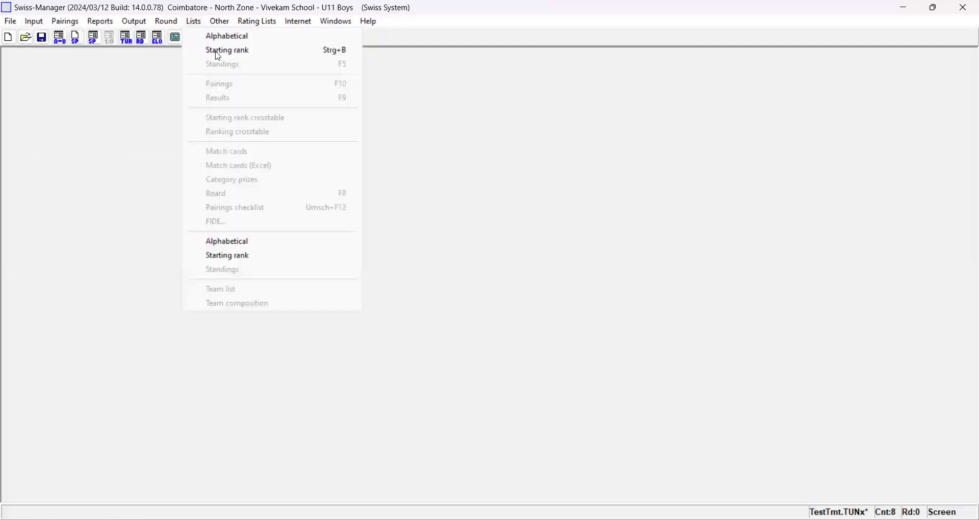
left_click(219, 53)
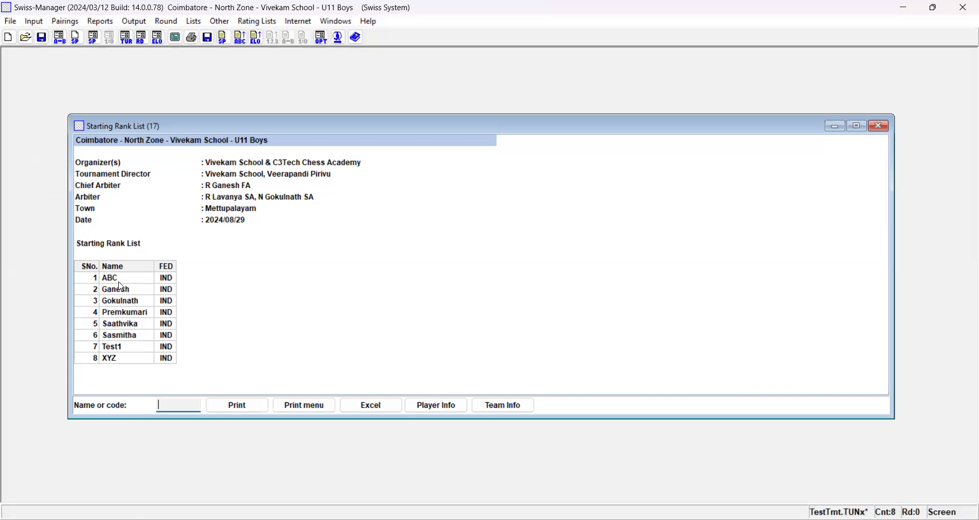
left_click_drag(574, 127, 433, 150)
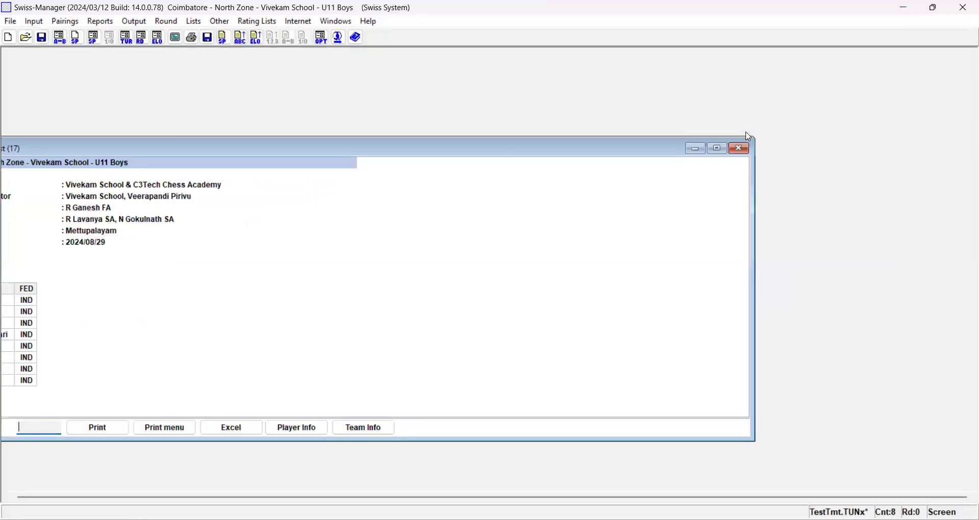
left_click(735, 145)
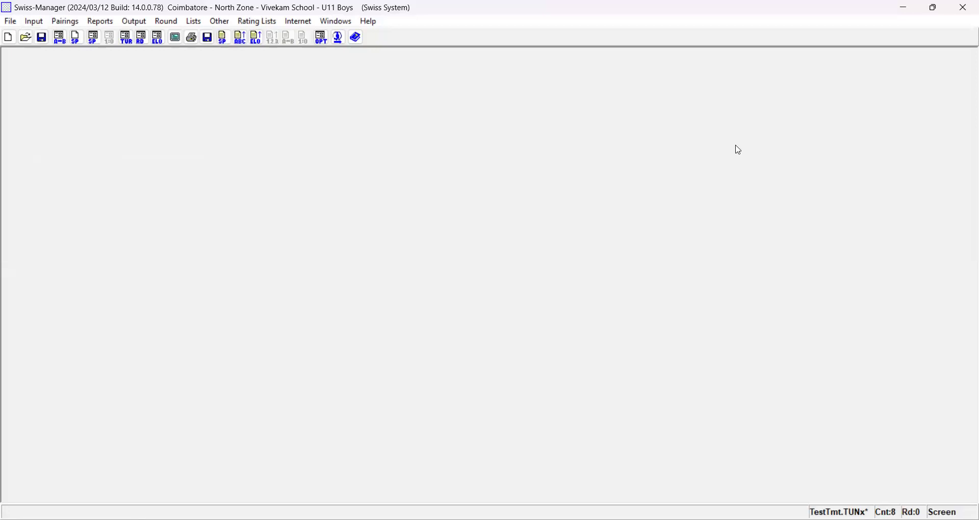
- Replace the last name of player Test1 with the actual player's name in the player data and save it
left_click(40, 23)
left_click(57, 58)
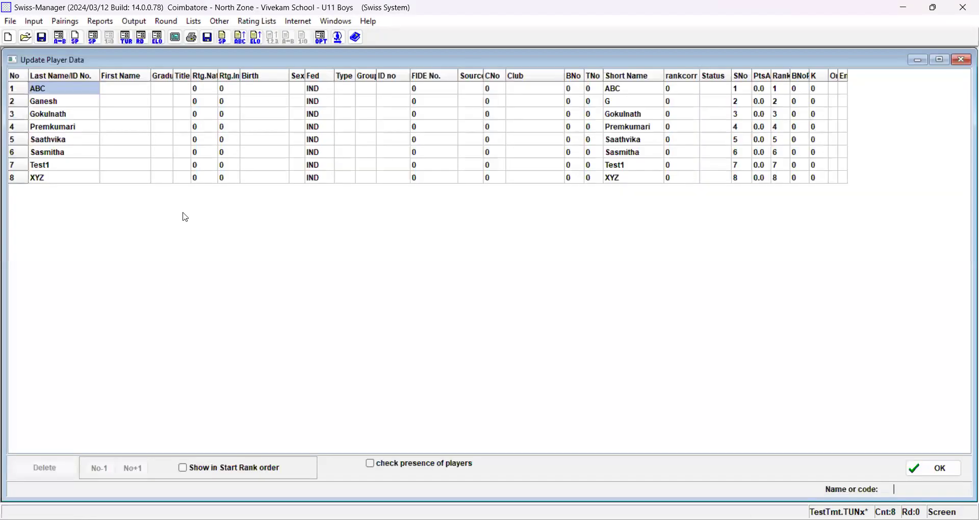
left_click(41, 164)
left_click(41, 164)
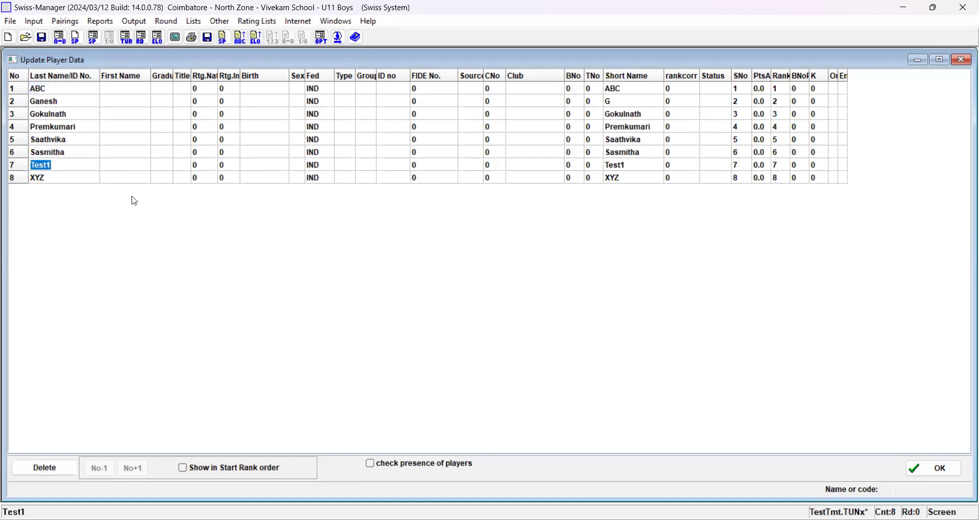
type("Akshay")
key("Return")
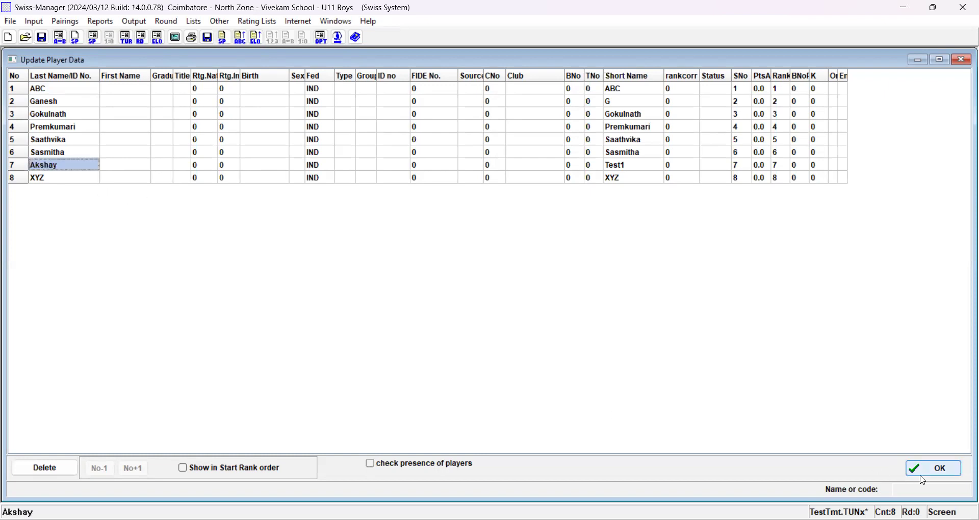
left_click(941, 474)
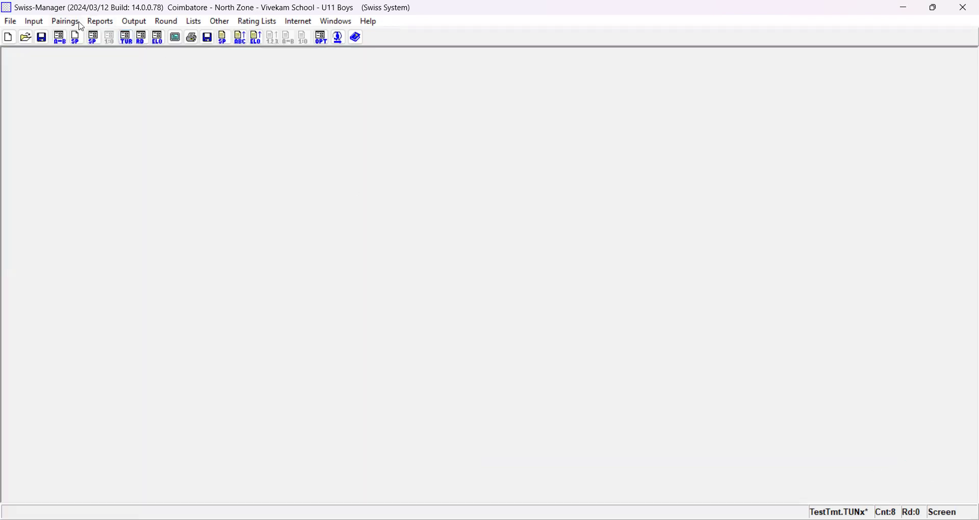
- Display the starting rank list again to check the renamed player's rank, and close it
left_click(194, 23)
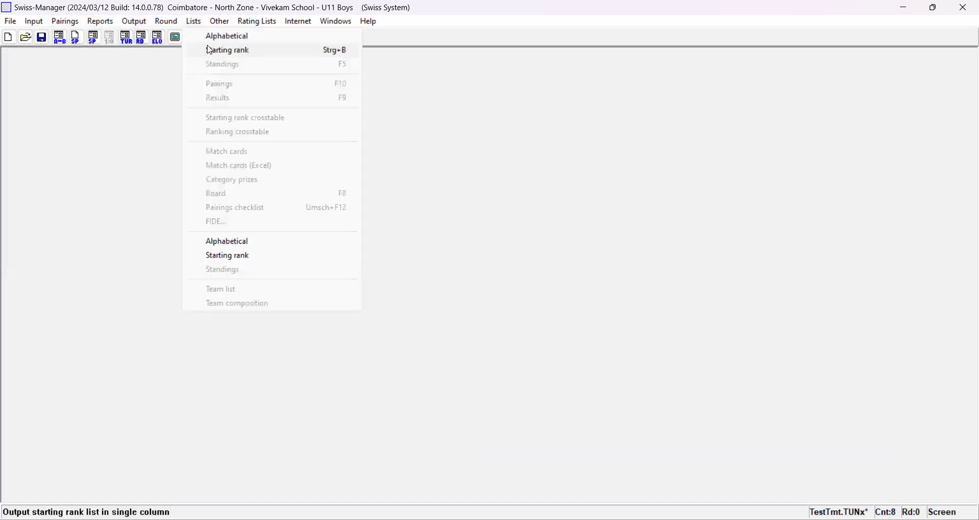
left_click(219, 48)
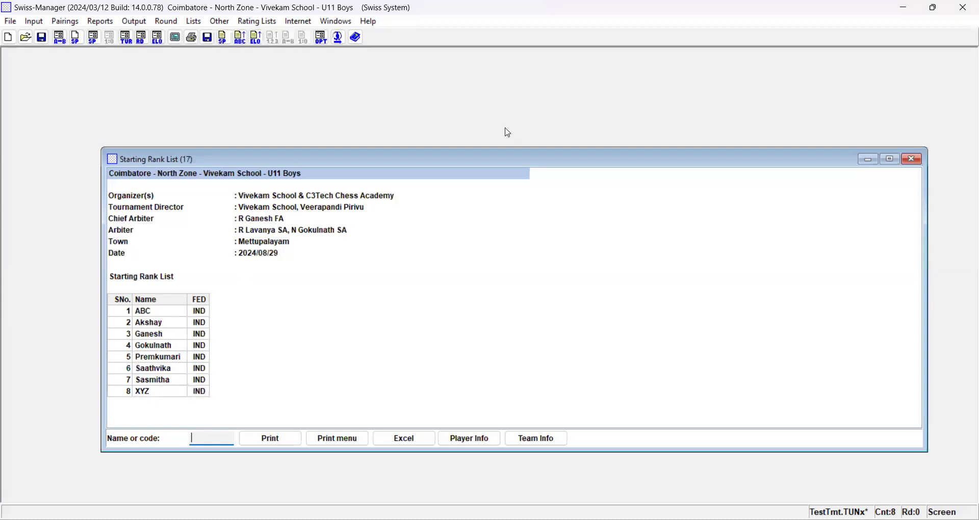
left_click_drag(638, 147, 632, 150)
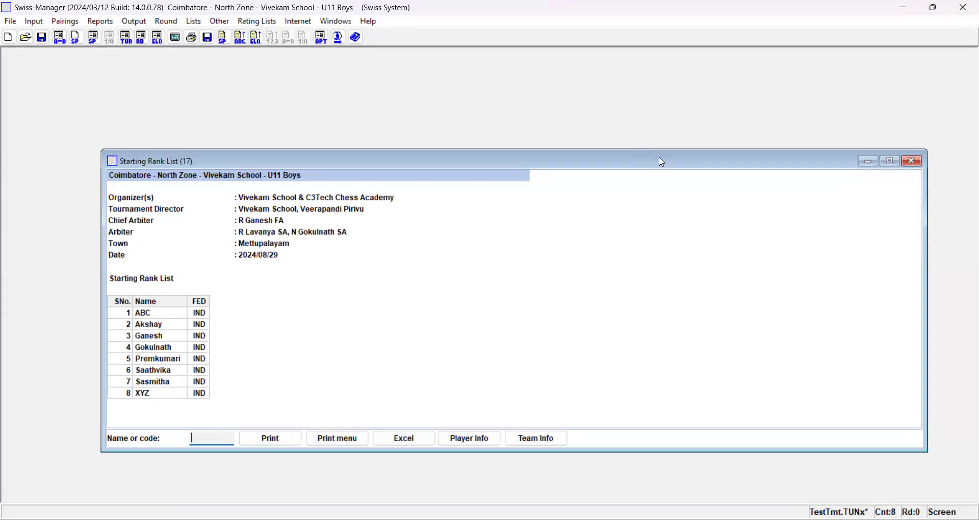
left_click(769, 156)
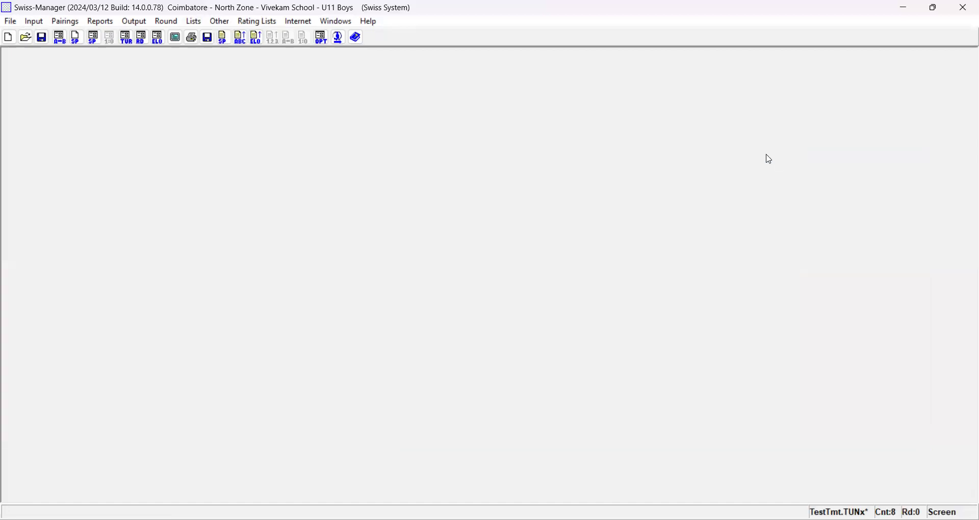
- Resort the starting rank list
left_click(41, 23)
left_click(87, 160)
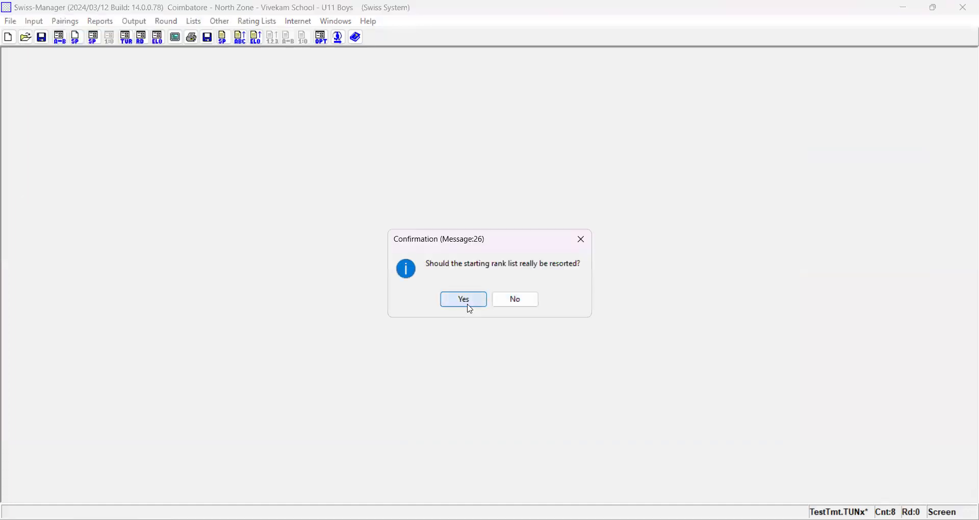
left_click(466, 303)
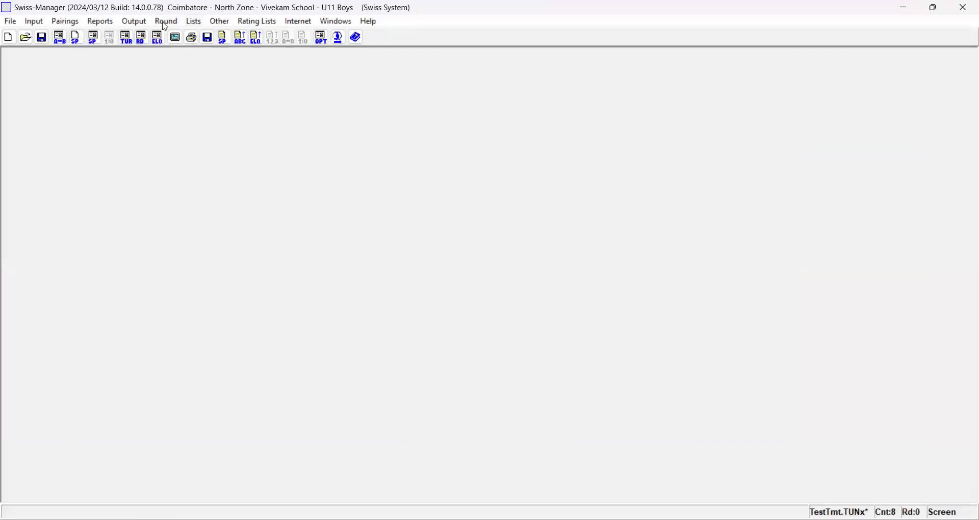
- Generate the round 1 computer pairings with the local FIDE JaVaFo engine and random color for number 1, and accept them
left_click(101, 21)
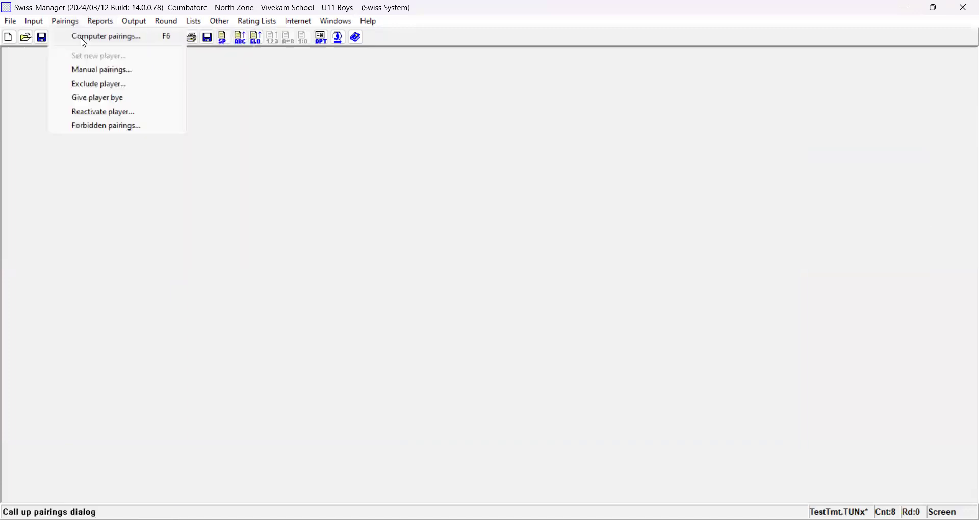
left_click(79, 37)
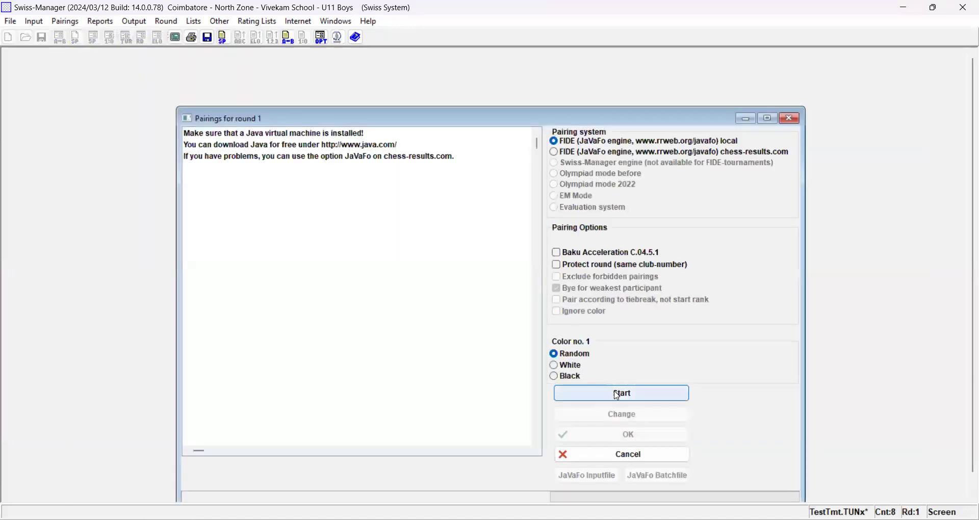
left_click(620, 396)
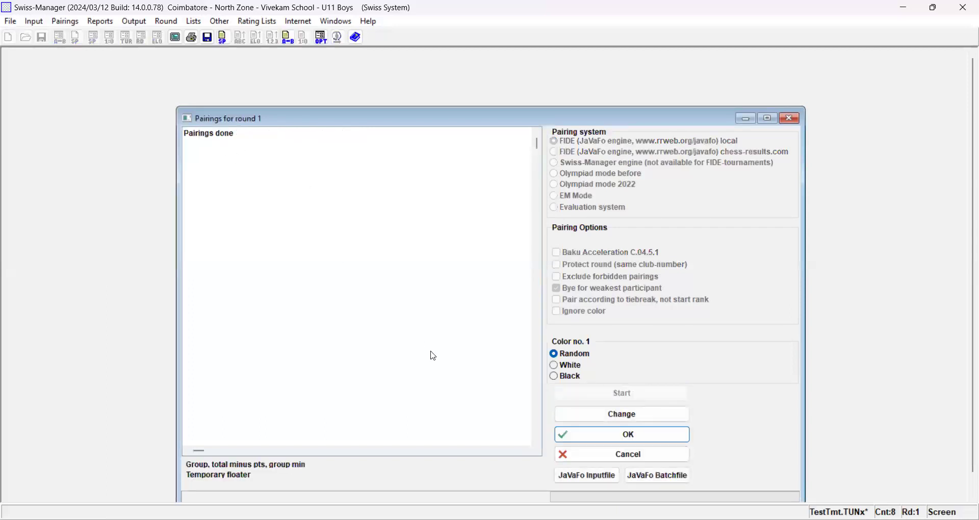
left_click(623, 439)
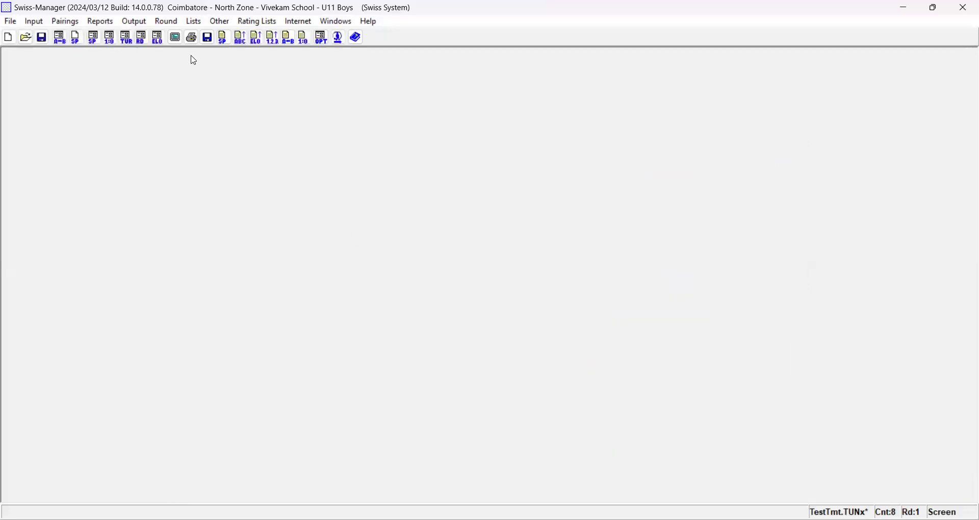
- Try to start the computer pairings for the next round
left_click(198, 25)
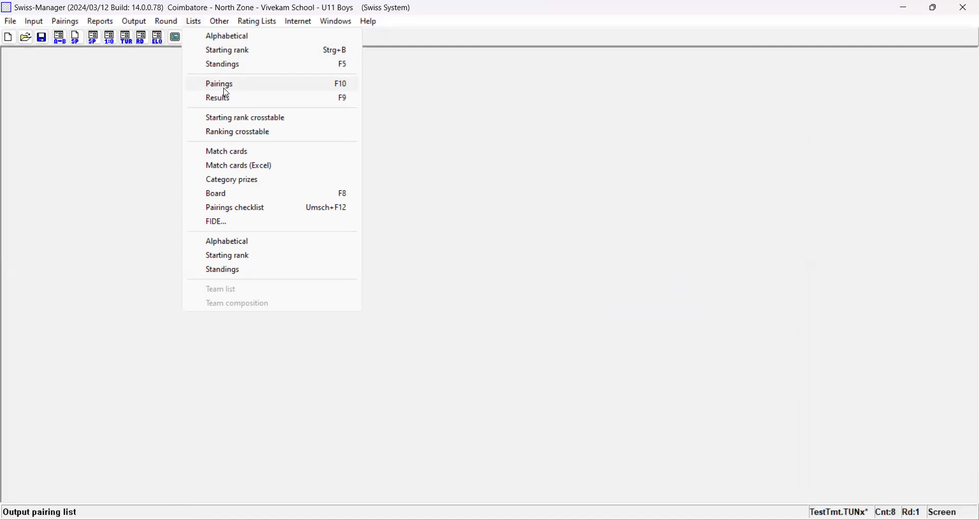
left_click(67, 21)
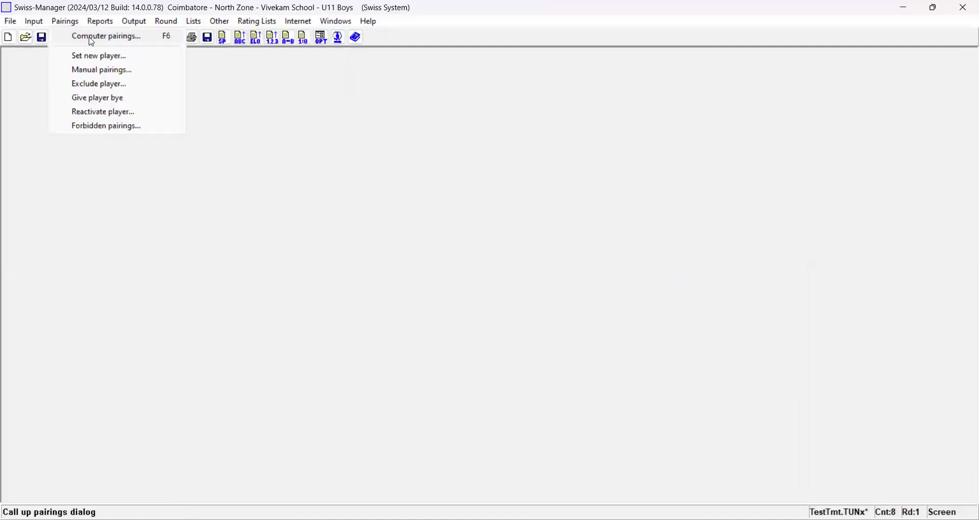
left_click(91, 42)
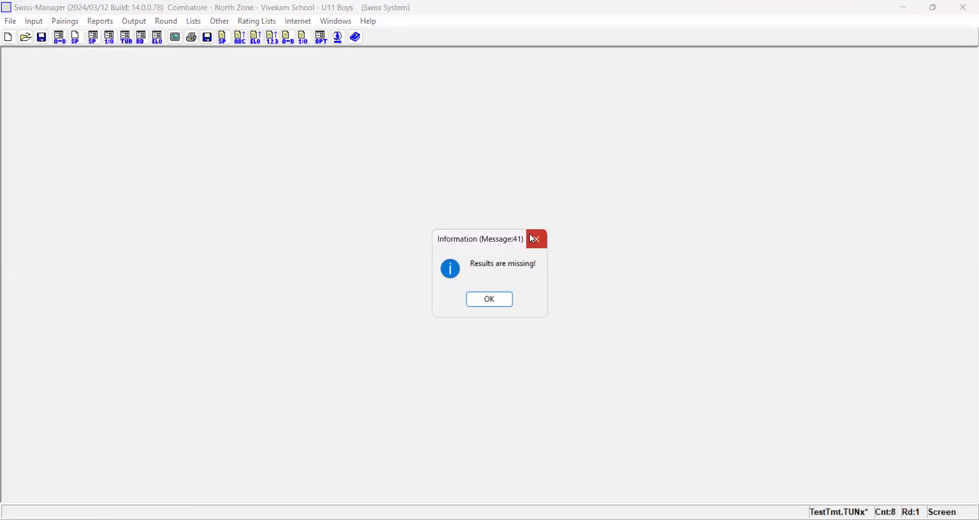
left_click(531, 236)
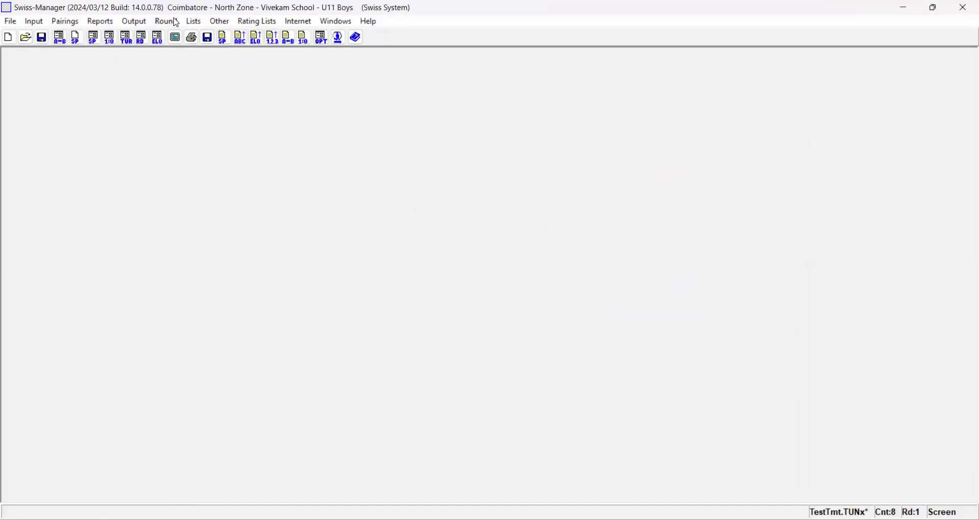
- Display the pairing list for round 1
left_click(176, 22)
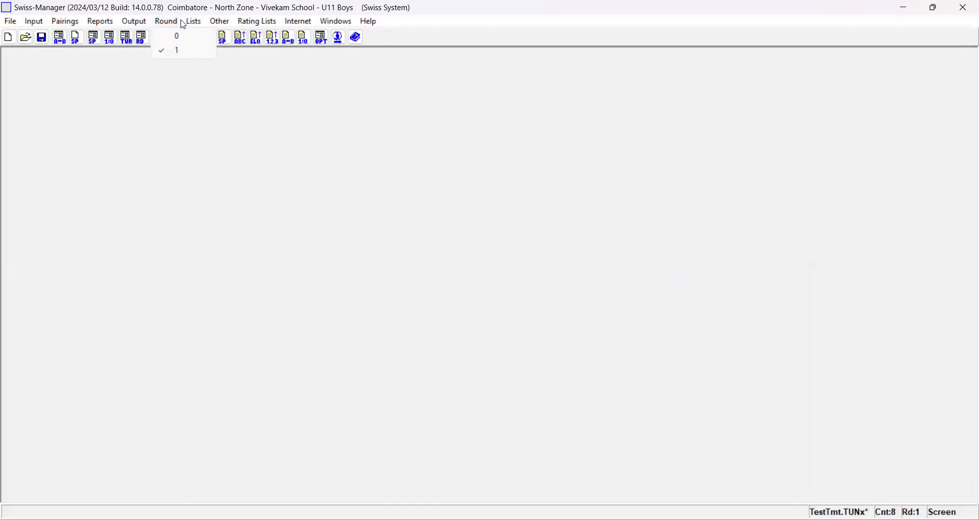
mouse_move(189, 24)
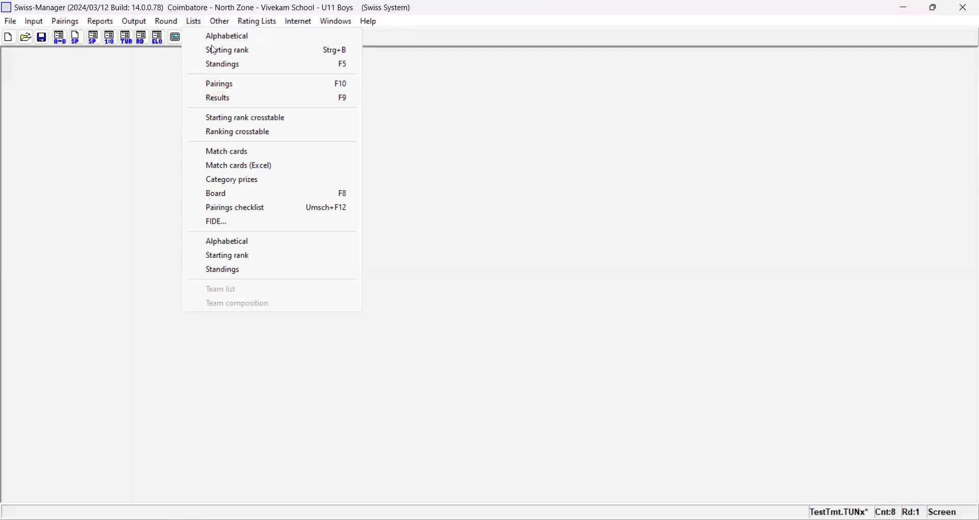
left_click(228, 90)
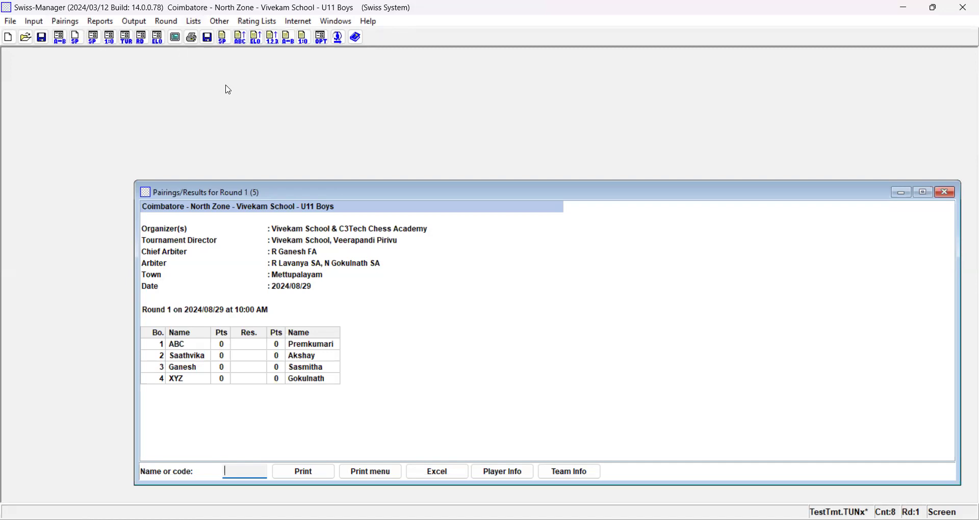
- Display the interim ranking list and close it again
left_click(190, 23)
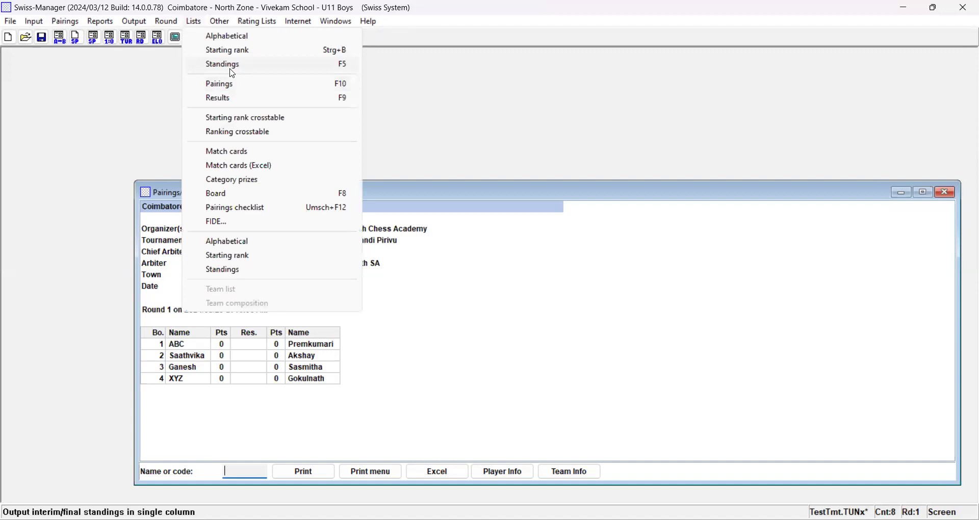
left_click(233, 73)
key("Return")
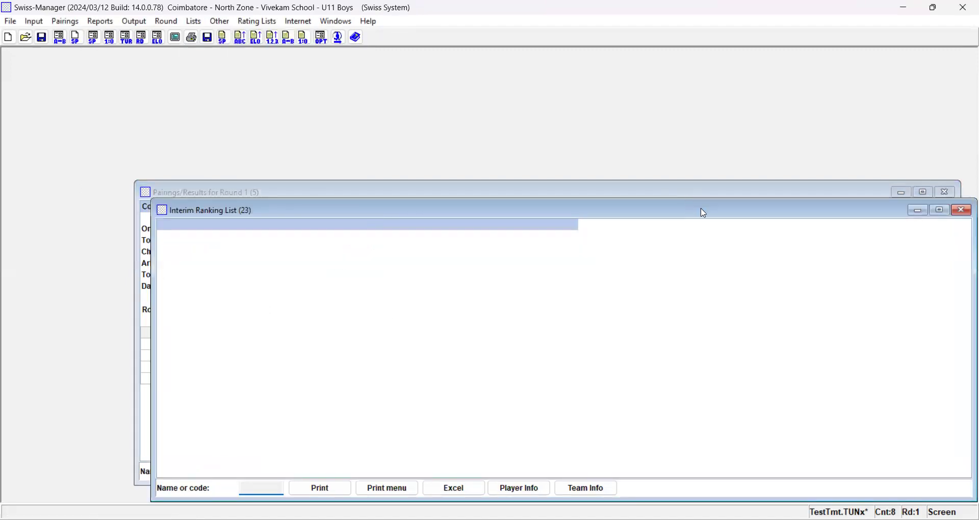
left_click_drag(703, 213, 624, 212)
left_click(755, 212)
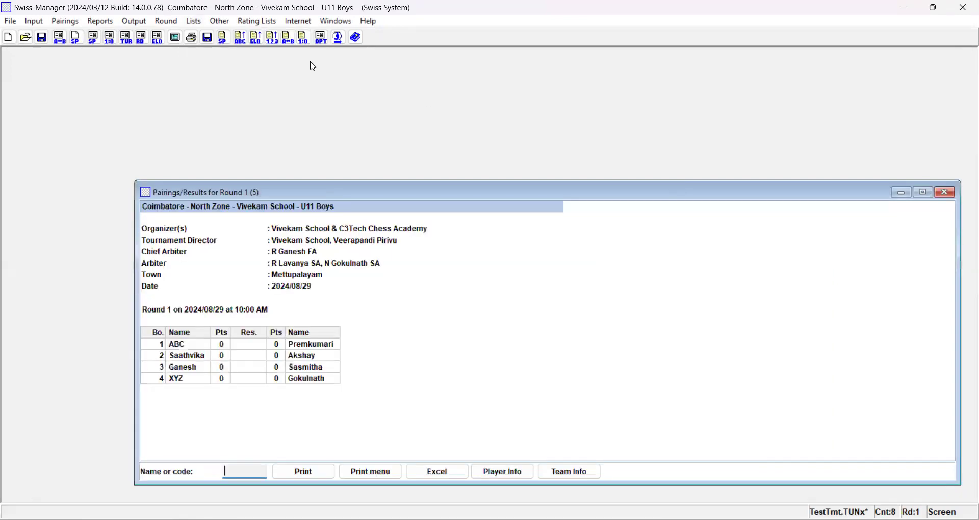
left_click(201, 25)
left_click(246, 62)
left_click(577, 240)
- Display the starting rank list alongside the round 1 pairings, and bring the pairings window to the front
left_click(194, 21)
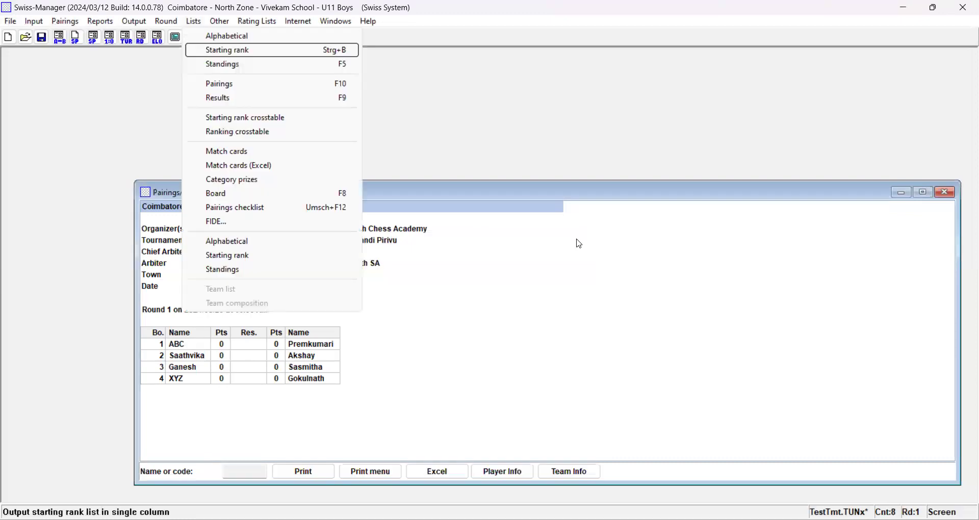
left_click(228, 49)
left_click(273, 423)
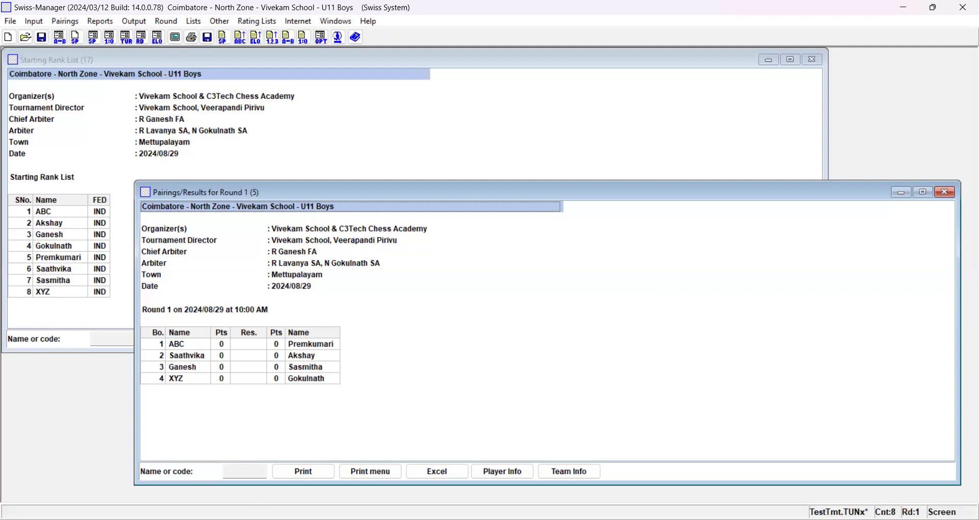
- Start printing the round 1 pairings list to a PDF document and cancel saving the file
left_click(334, 478)
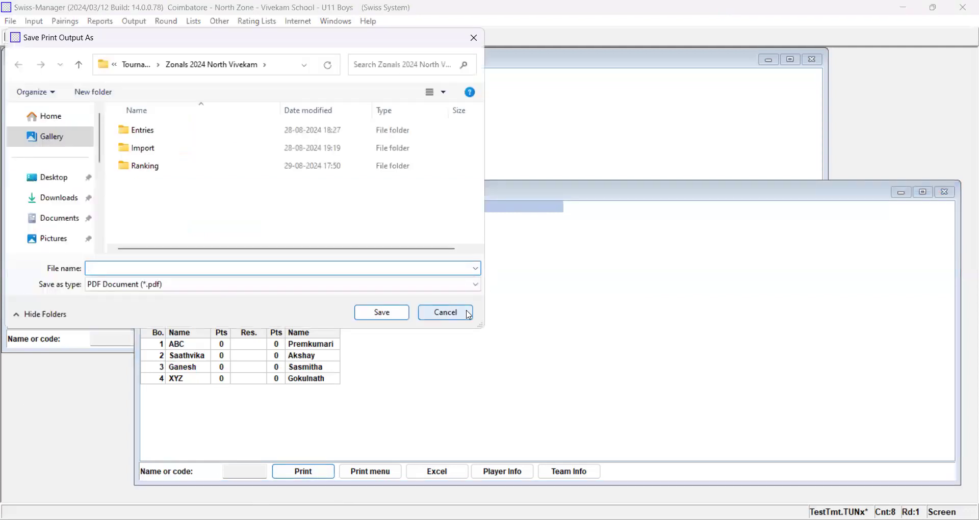
left_click(469, 314)
left_click(503, 299)
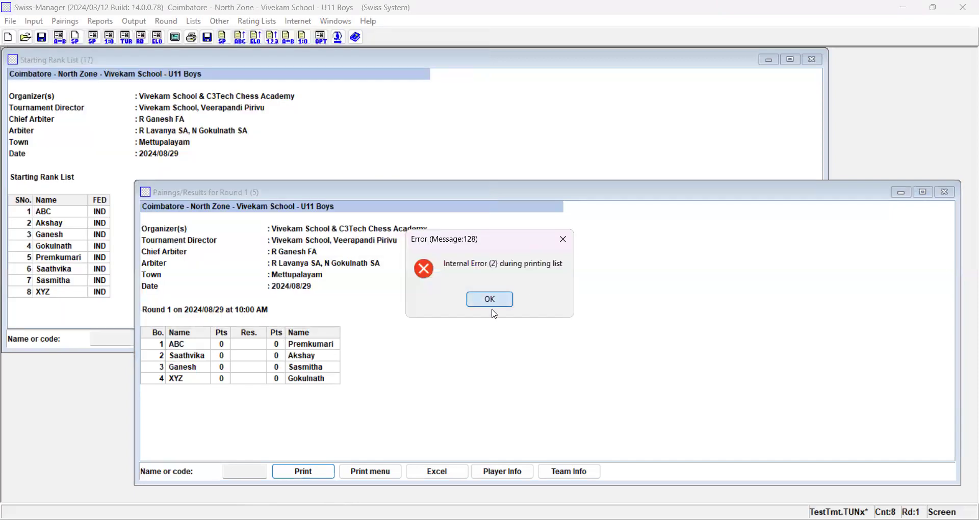
left_click(543, 310)
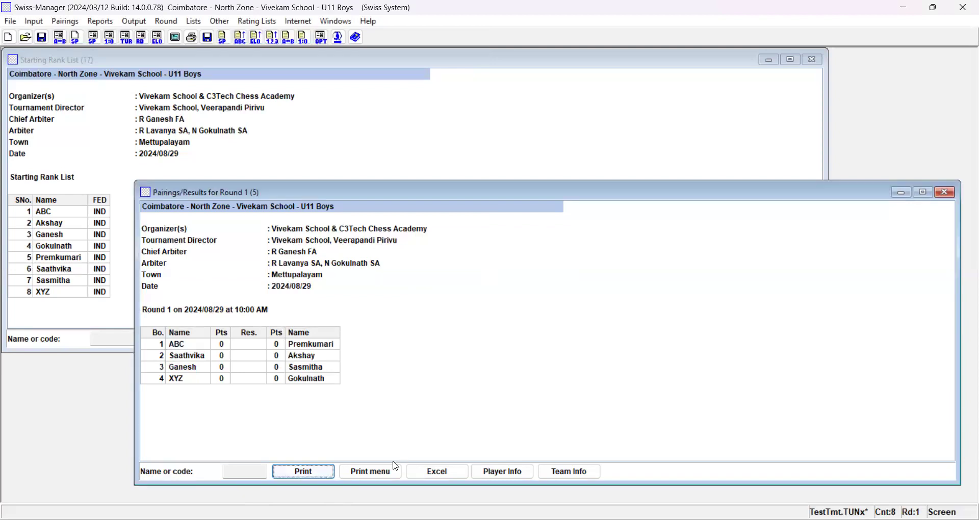
- Preview the printout of the round 1 pairings, and close the preview, print settings and both open list windows
left_click(379, 476)
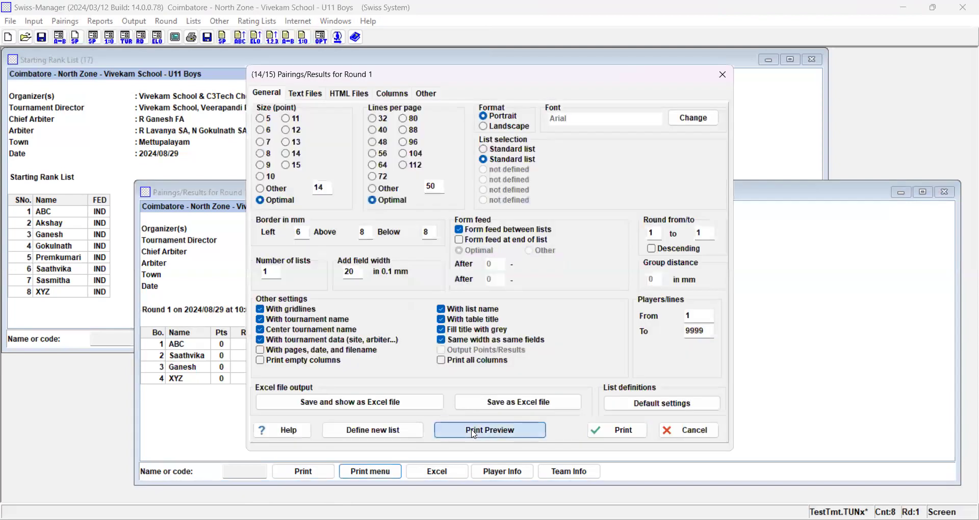
left_click(474, 434)
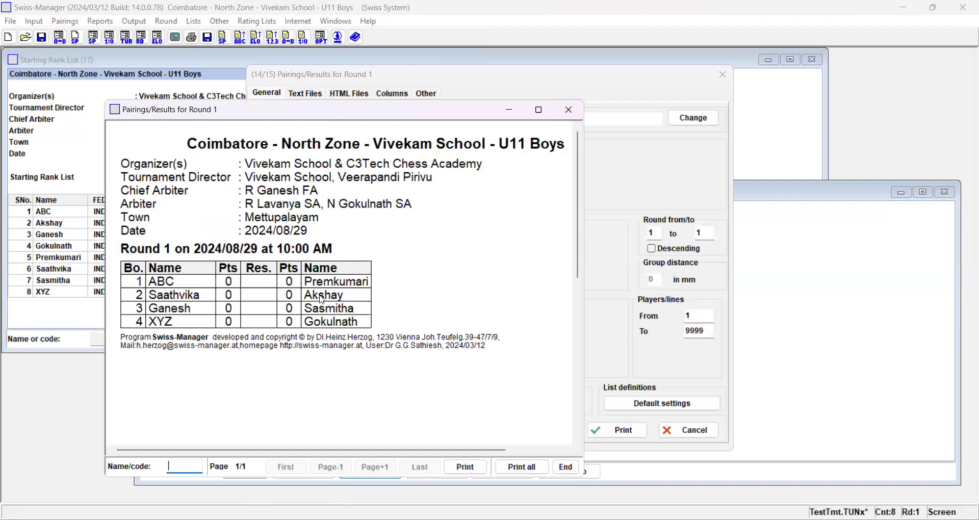
left_click(568, 110)
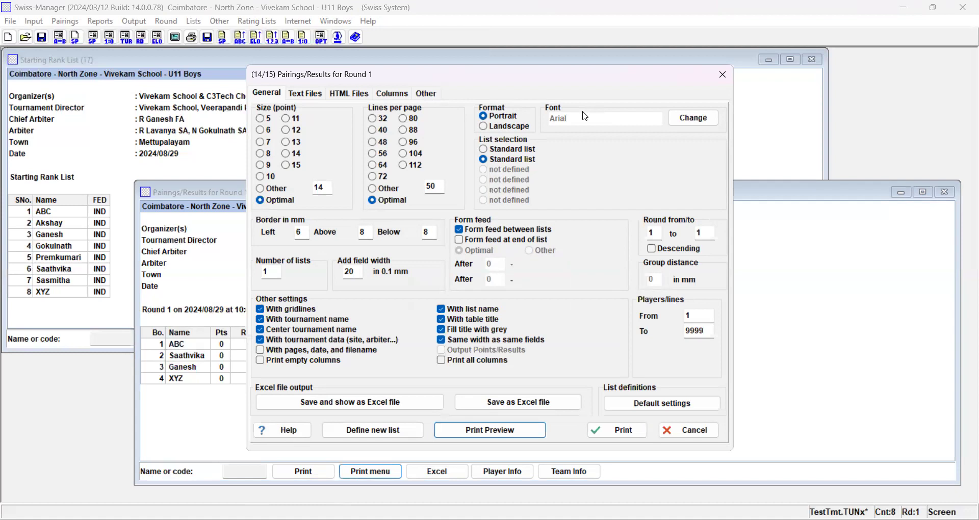
left_click(721, 87)
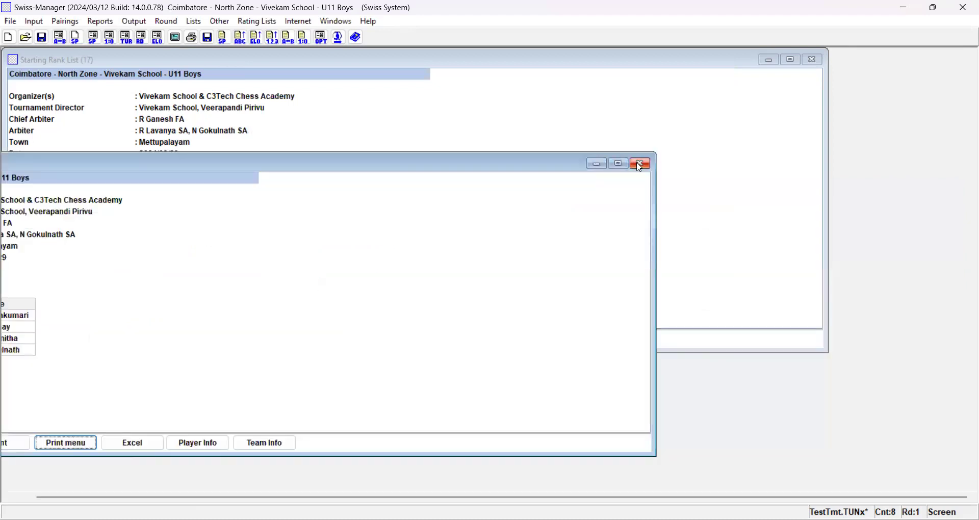
left_click(641, 164)
left_click(817, 61)
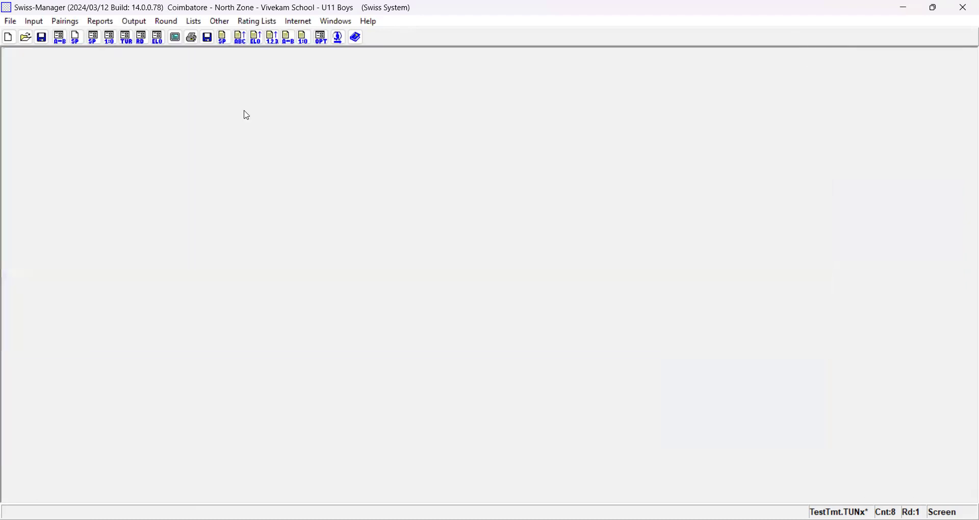
- Enter the round 1 results: 0:1 on board 1, 1:0 on board 2, and 0:1 on boards 3 and 4
left_click(42, 23)
key("Escape")
left_click(110, 38)
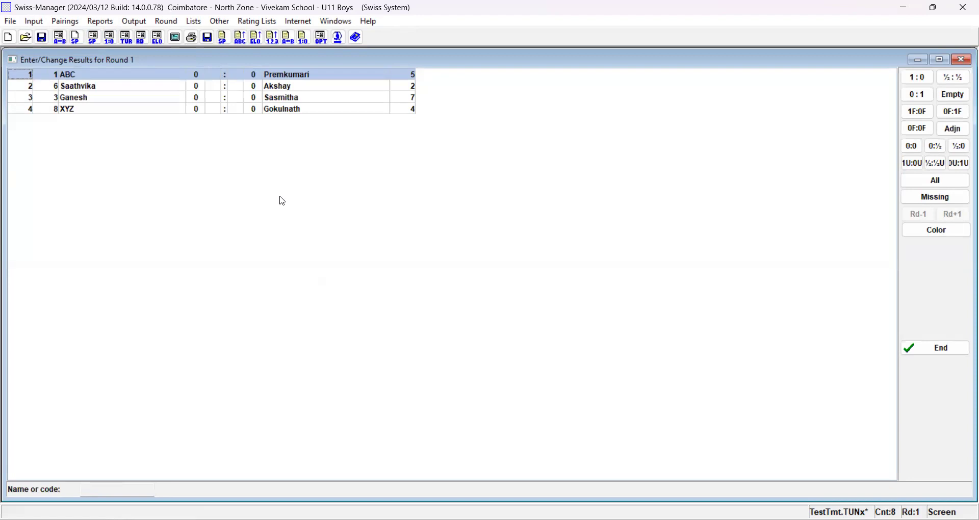
key("0")
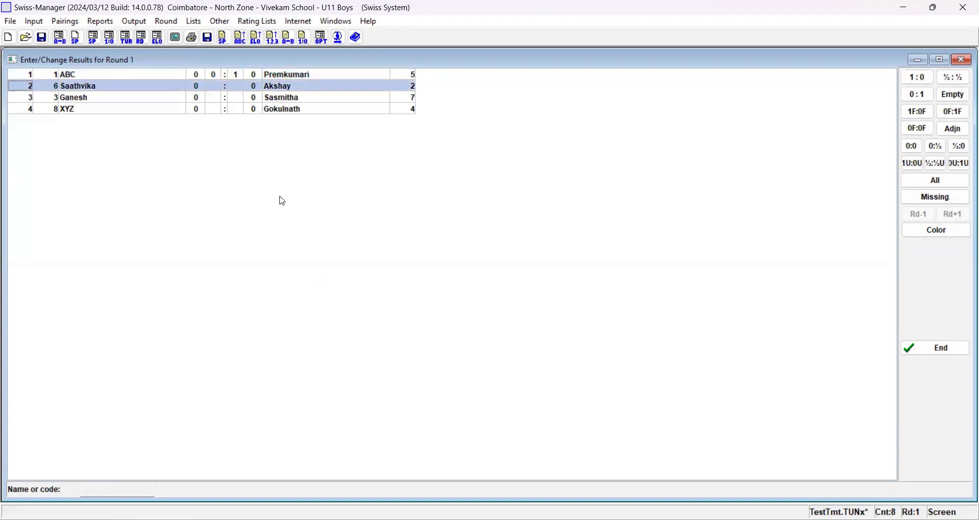
key("1")
key("0")
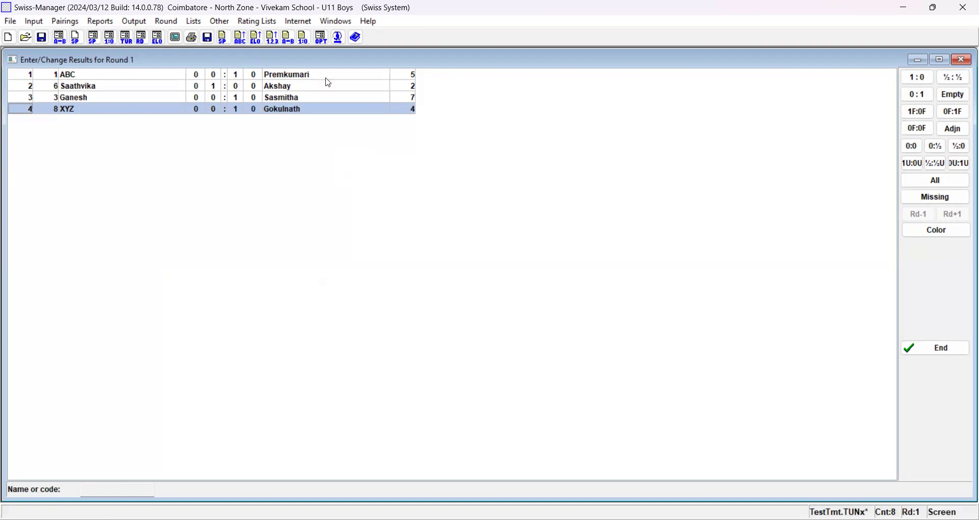
- Clear the board 4 result, re-enter it by trying win, loss and draw scores, and finish the results entry
left_click(954, 95)
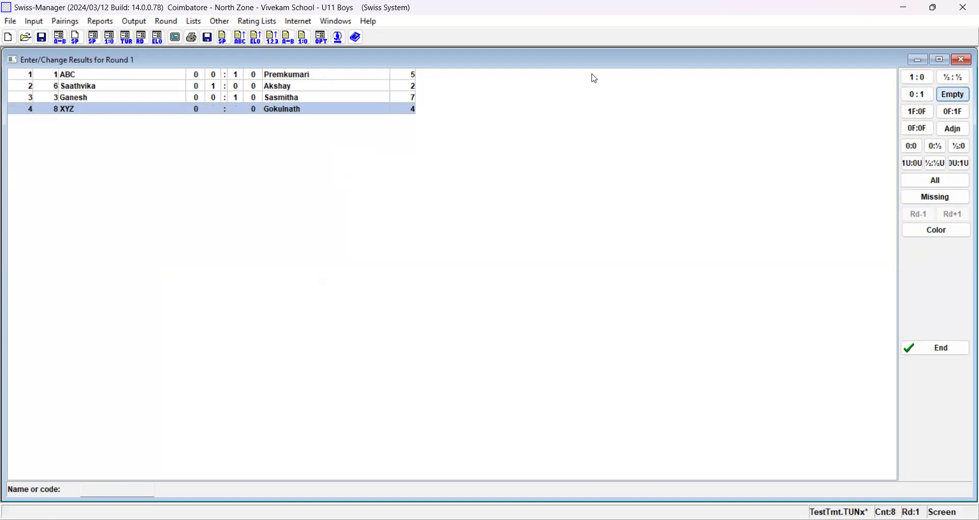
left_click(235, 112)
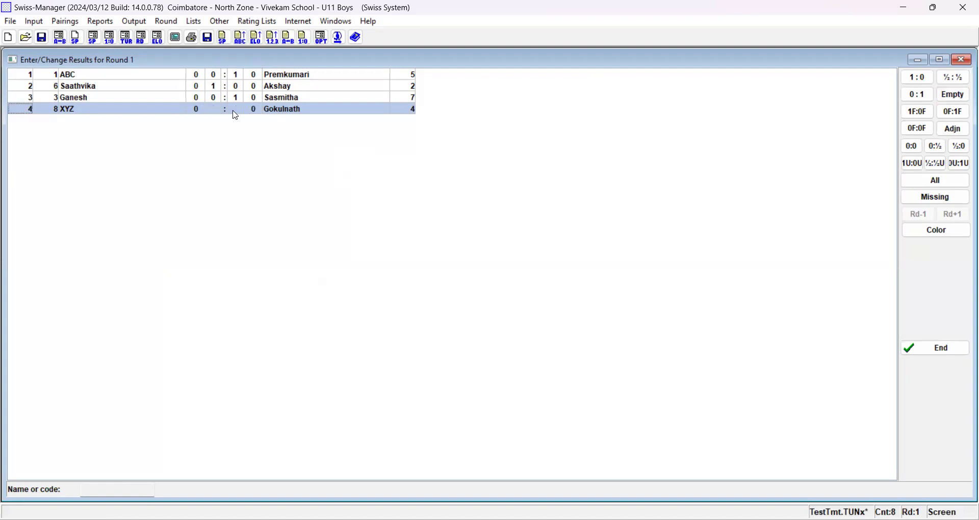
key("1")
key("0")
key("5")
key("1")
key("5")
key("0")
key("1")
key("5")
key("0")
left_click(944, 354)
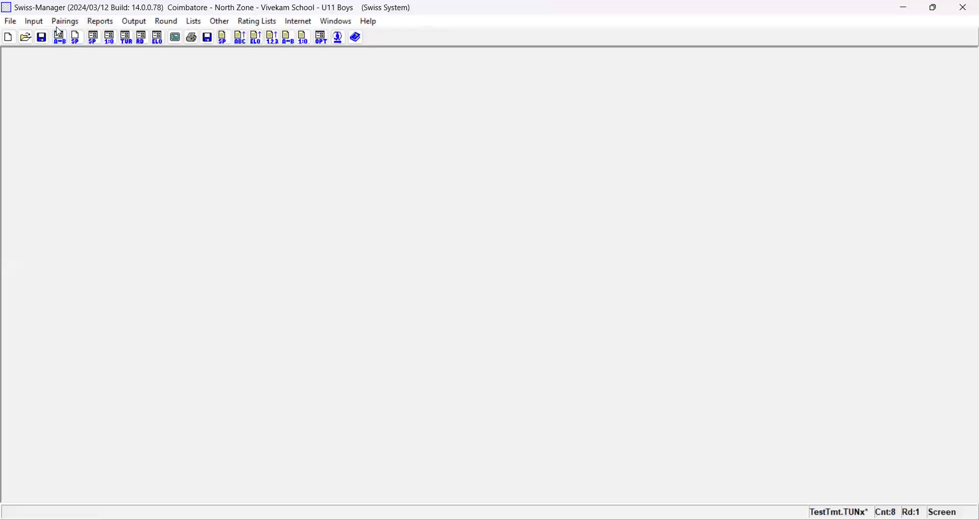
- Replace player 8's placeholder last name XYZ with the player's actual name in the player data, and save the tournament
left_click(41, 22)
left_click(60, 56)
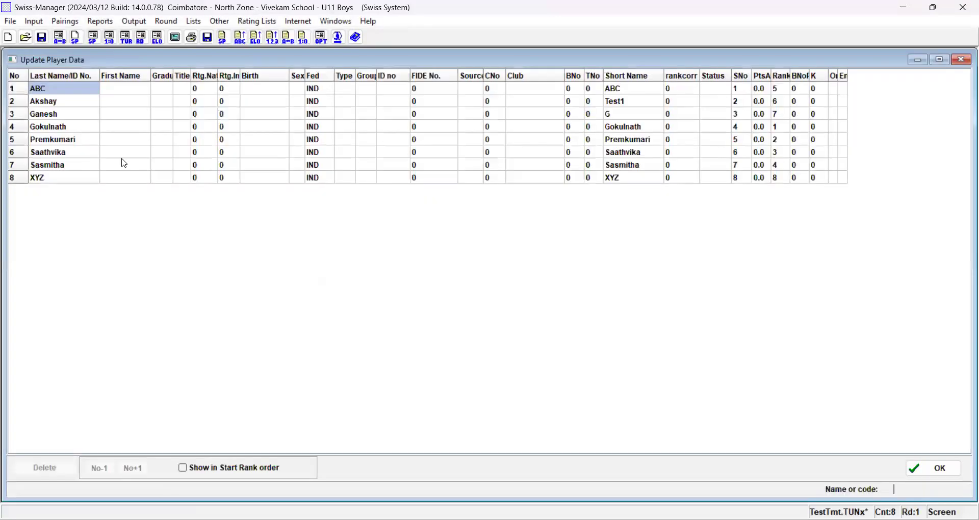
left_click(56, 180)
left_click(56, 180)
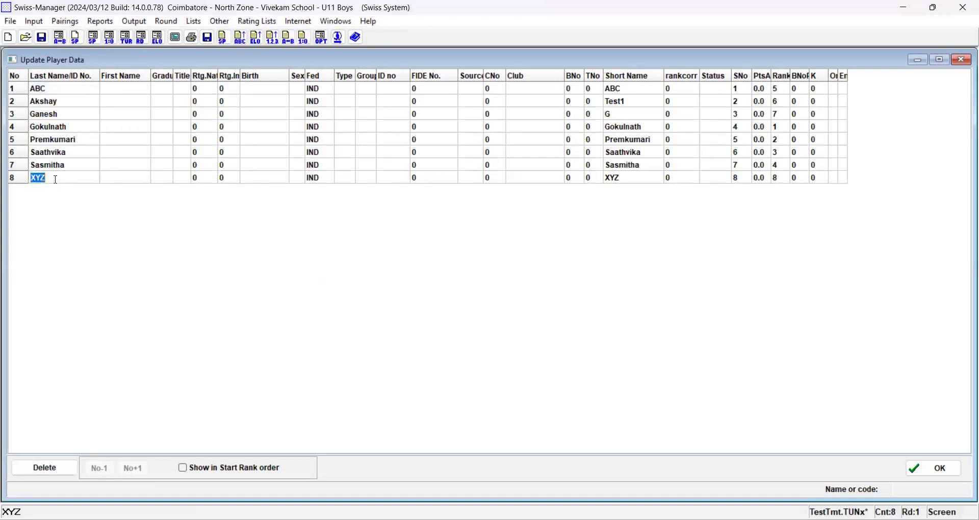
type("Baskar")
left_click(108, 180)
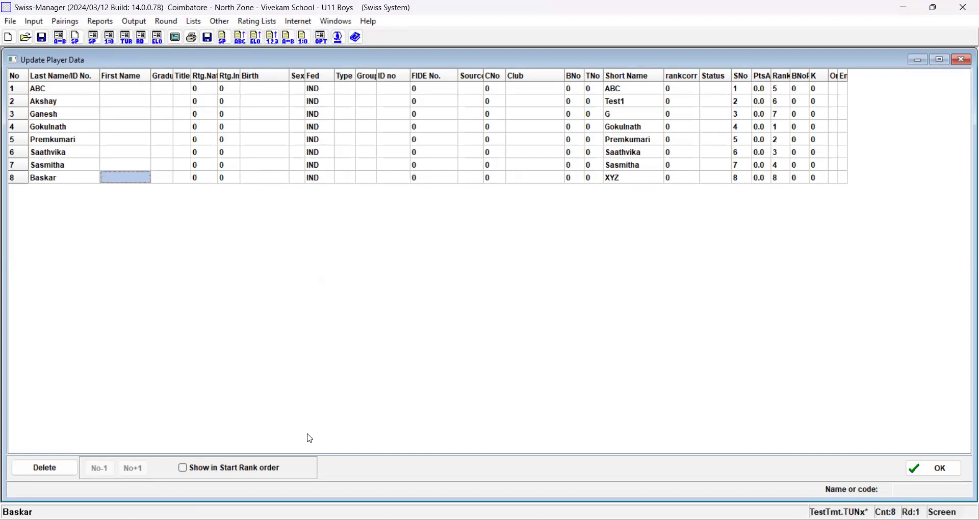
left_click(934, 475)
left_click(43, 38)
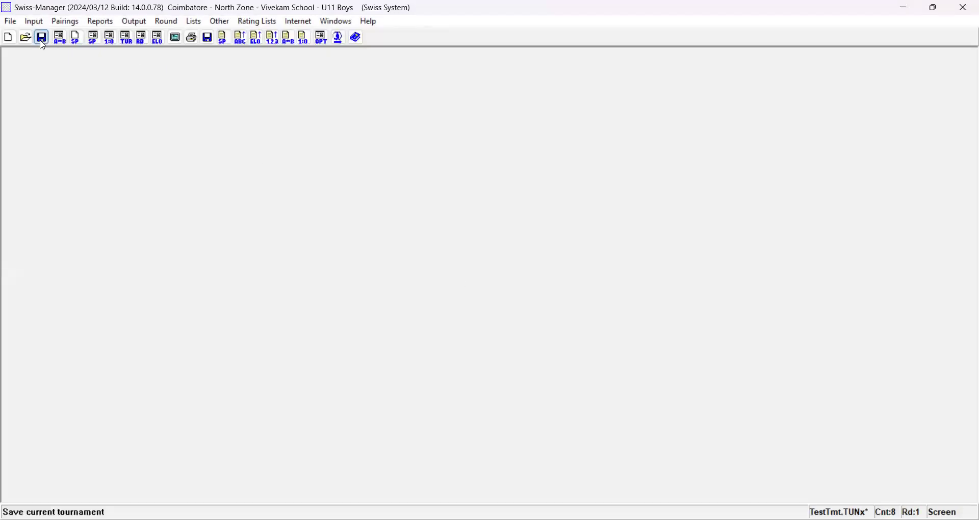
- Check the renamed player in the starting rank list and the round 1 pairings list, closing each list after viewing
left_click(191, 24)
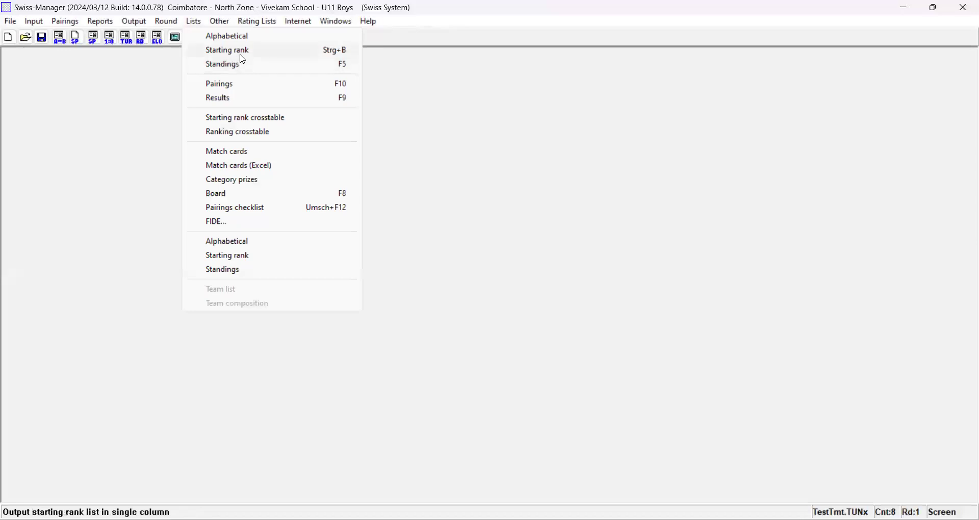
left_click(242, 55)
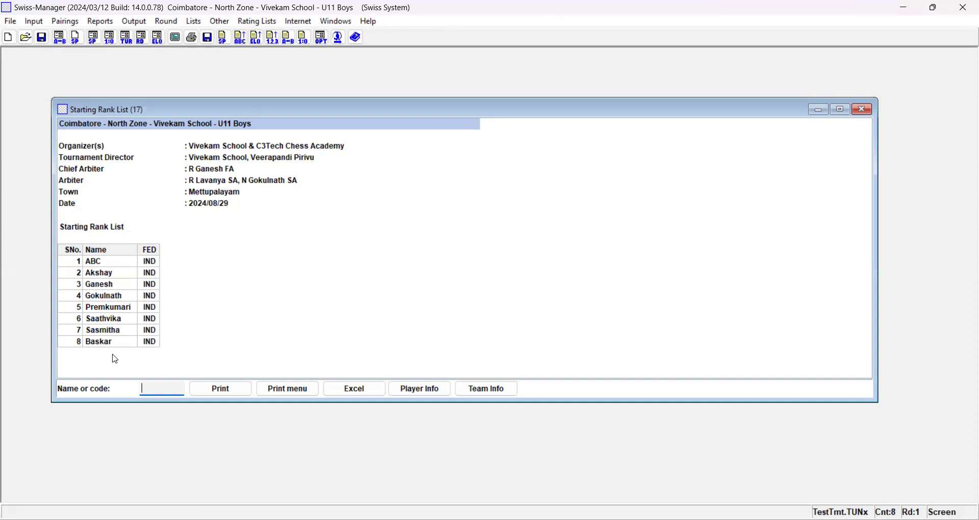
left_click(862, 109)
left_click(193, 23)
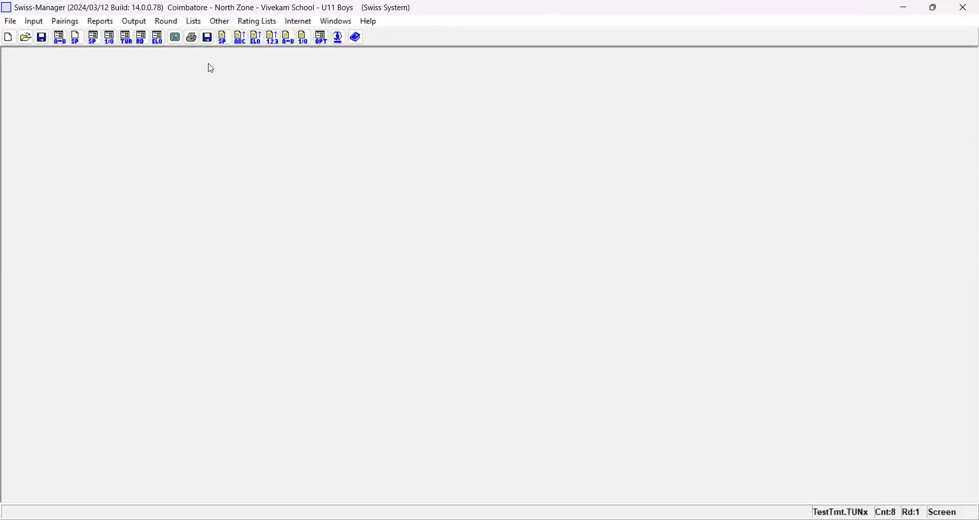
left_click(231, 89)
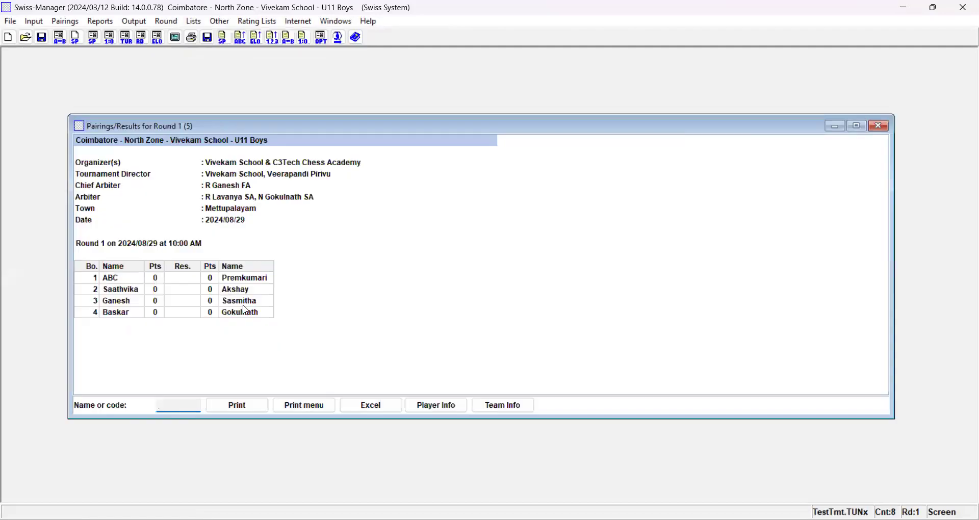
left_click(878, 126)
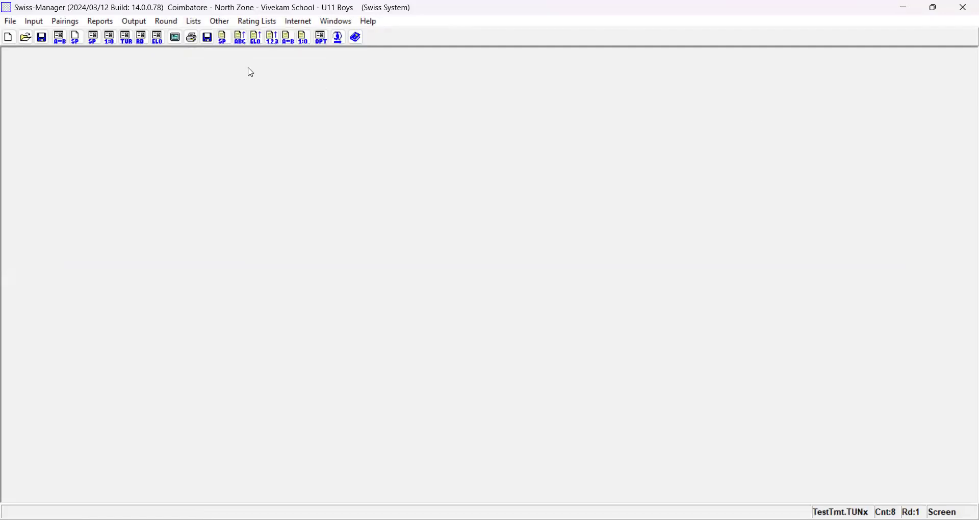
left_click(196, 24)
left_click(210, 49)
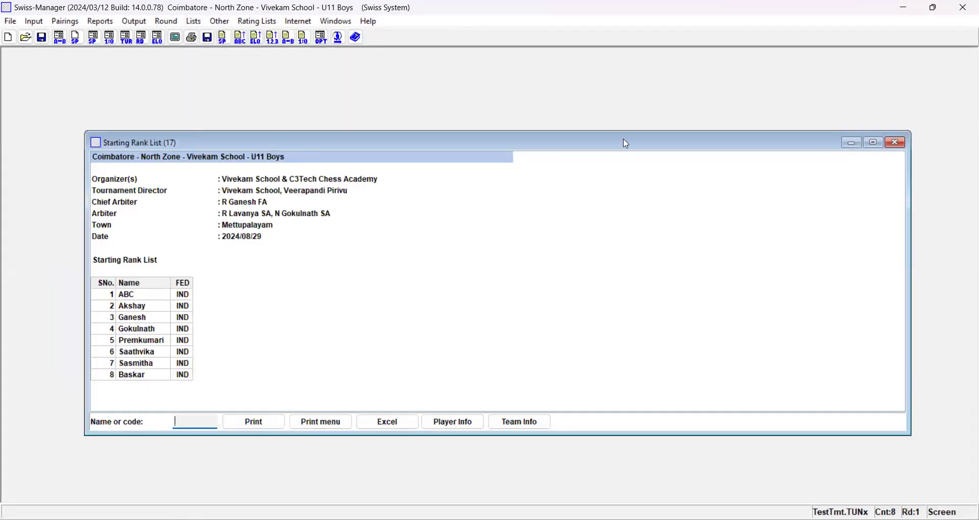
left_click(899, 143)
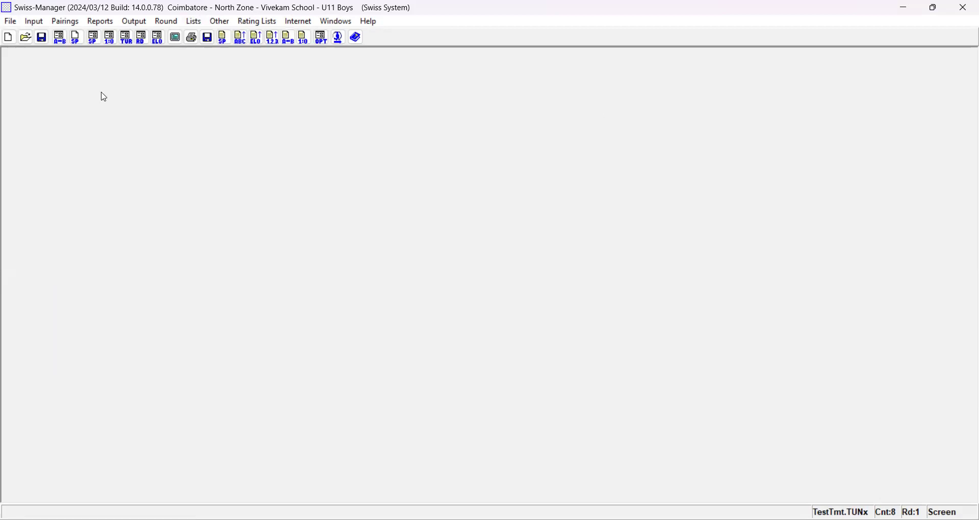
left_click(65, 21)
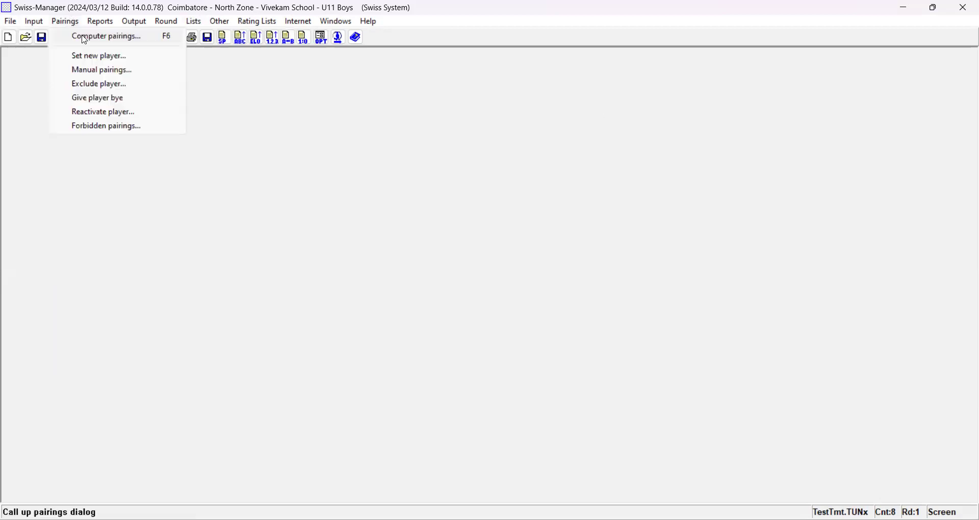
left_click(84, 37)
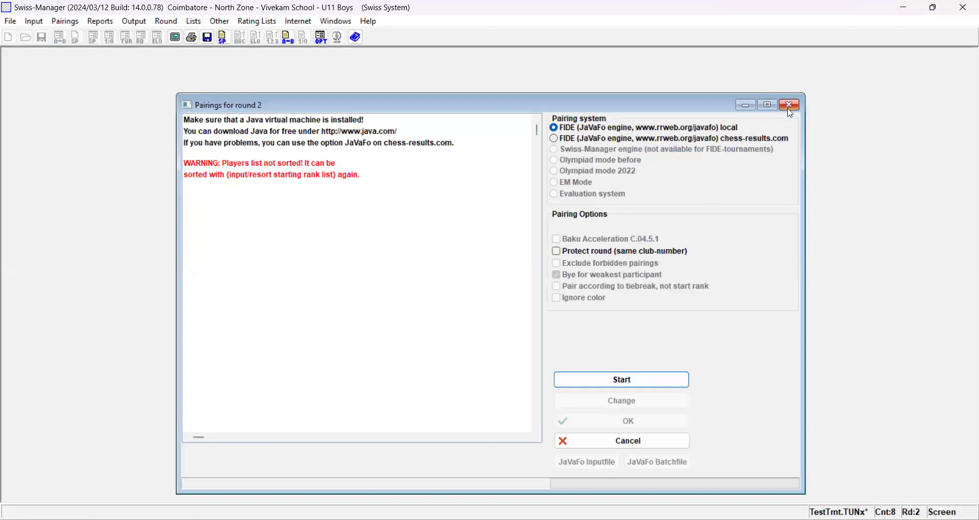
left_click(790, 108)
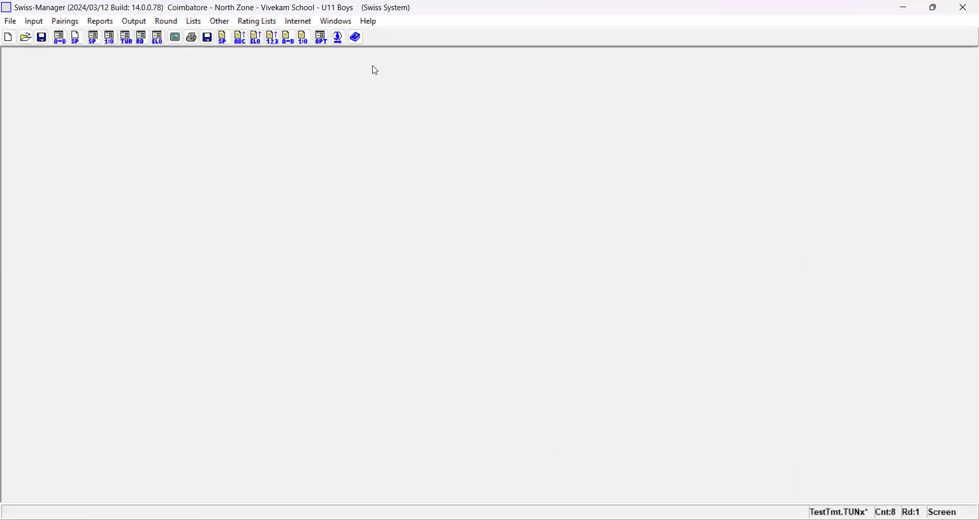
- Resort the starting rank list, and display the list to check the new player order
left_click(35, 21)
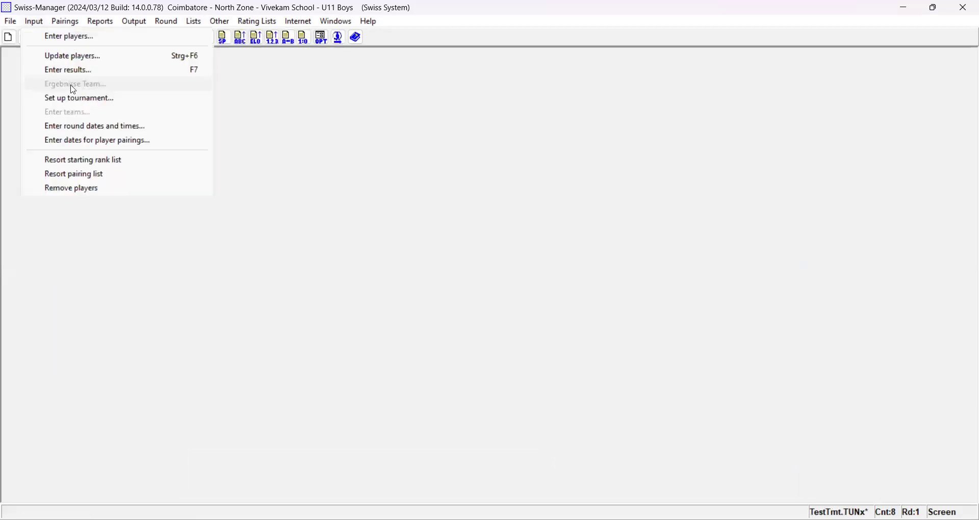
left_click(95, 164)
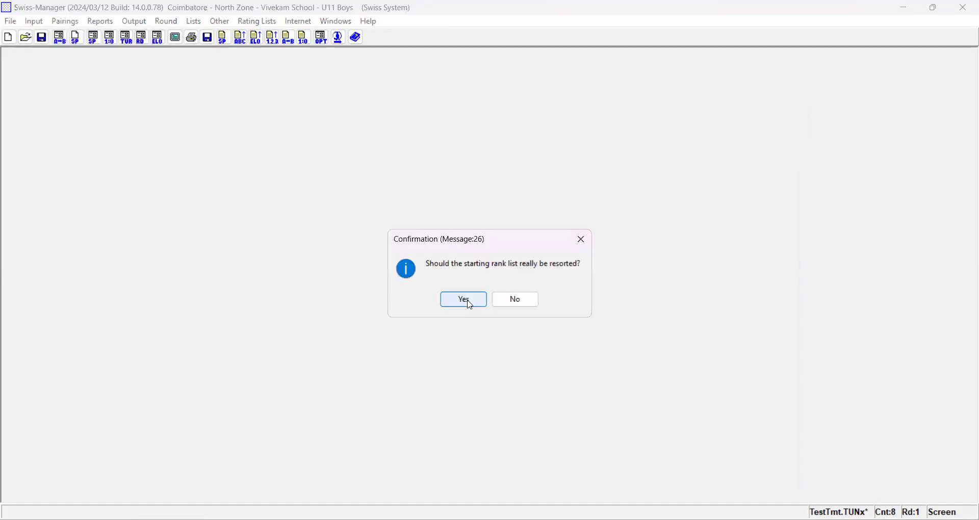
left_click(466, 301)
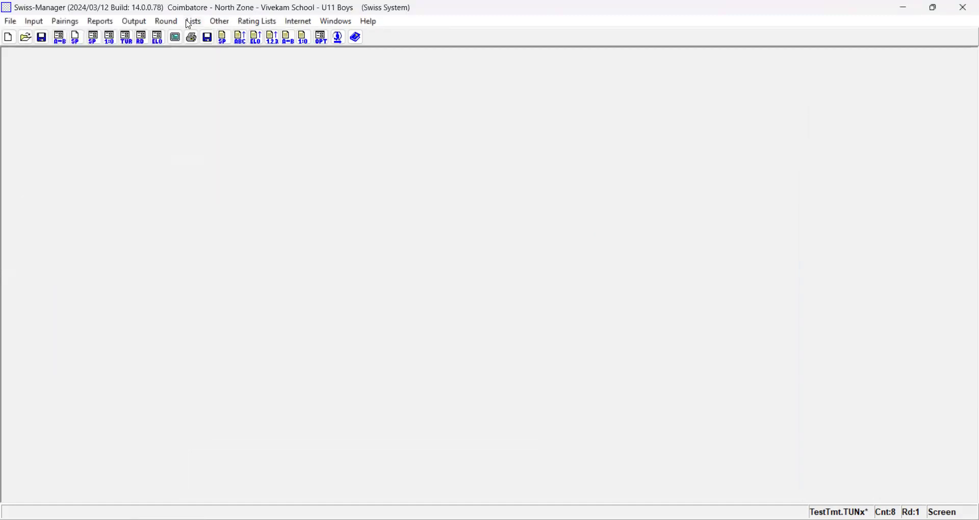
left_click(190, 22)
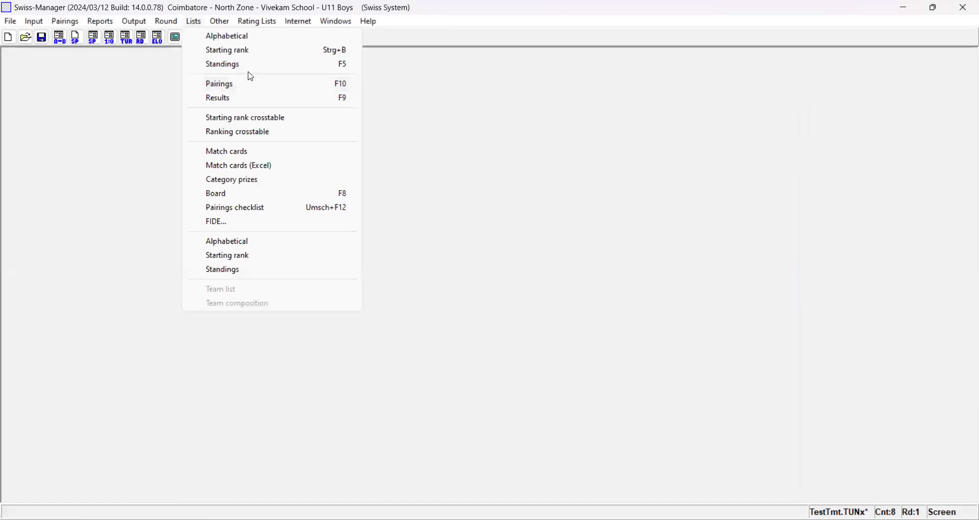
left_click(233, 51)
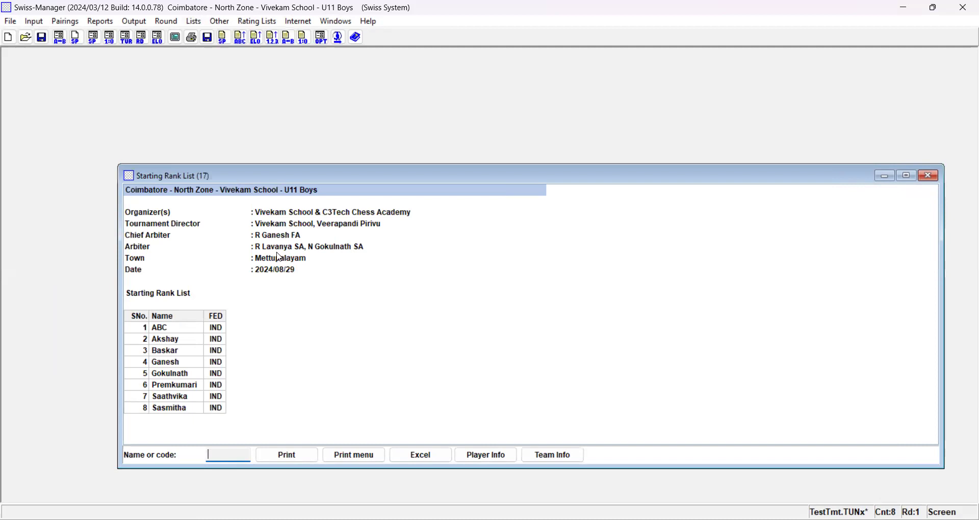
left_click(931, 177)
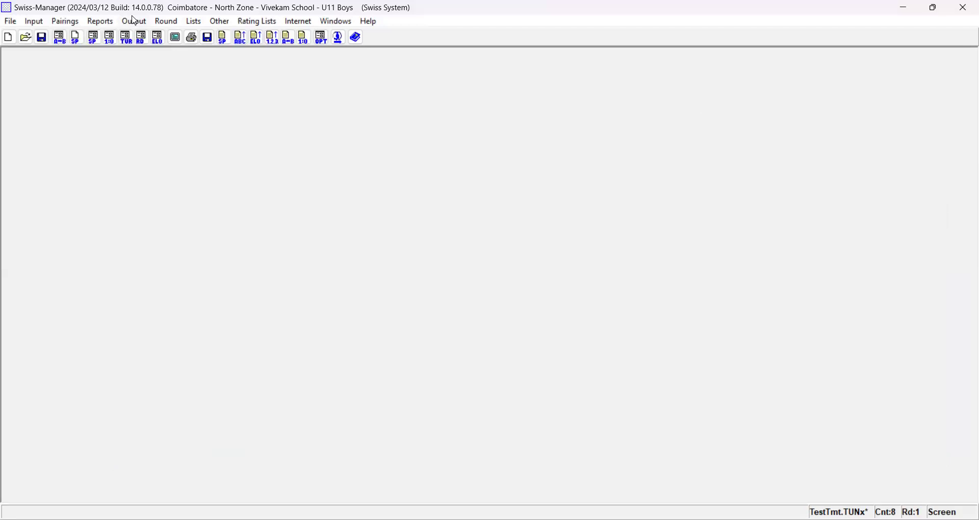
left_click(68, 23)
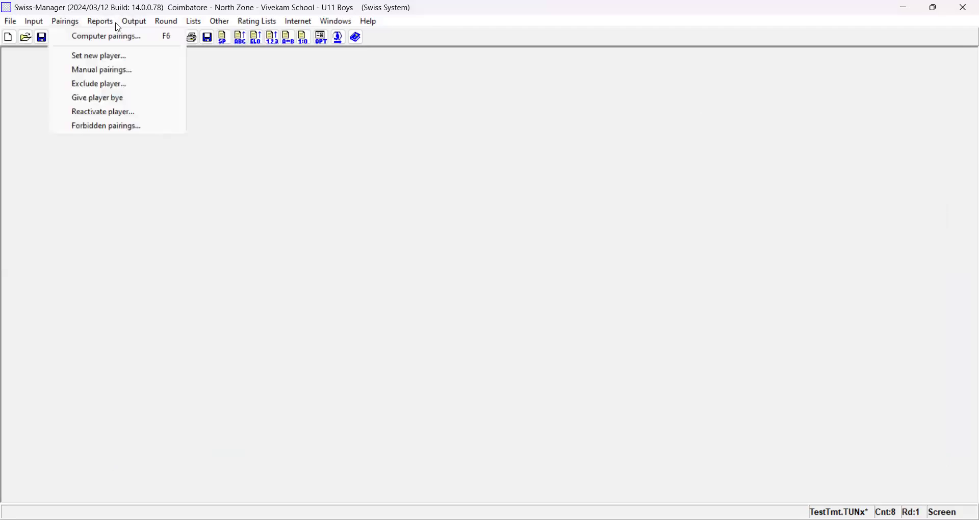
key("Right")
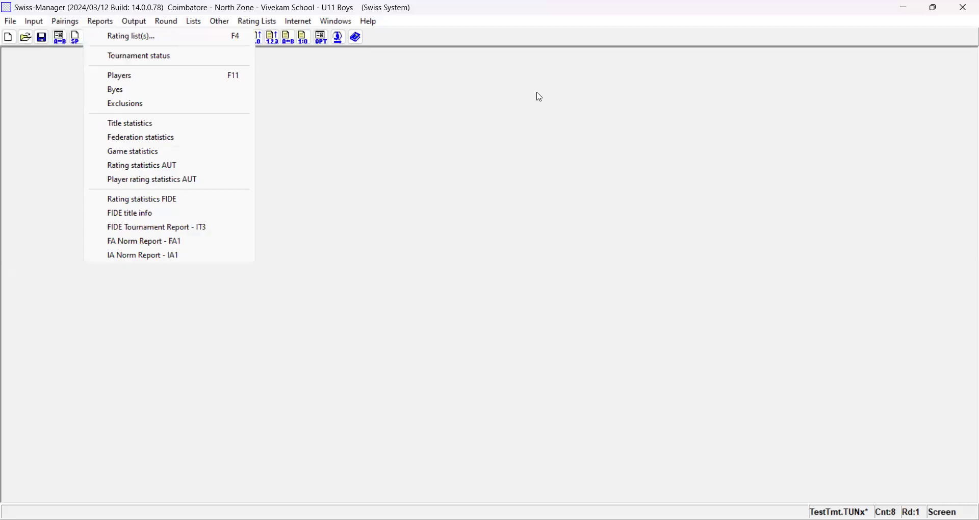
left_click(539, 96)
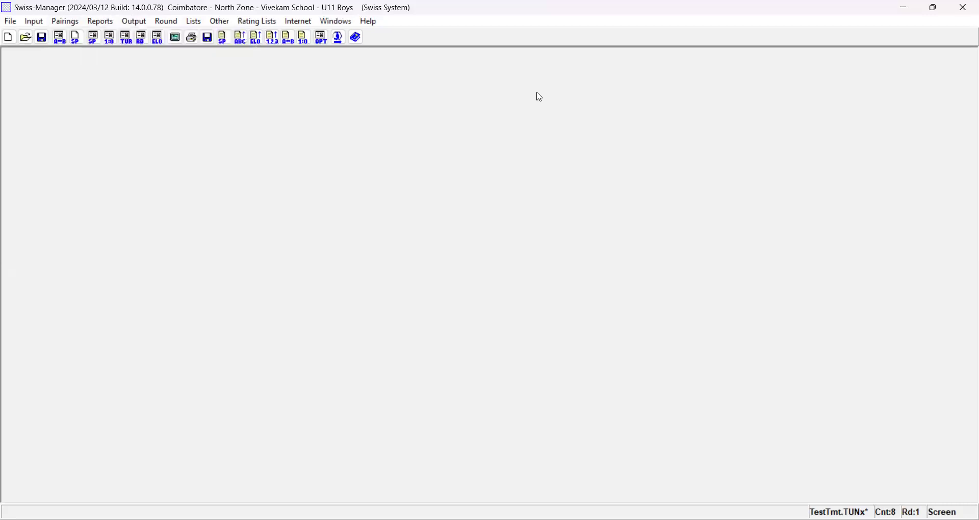